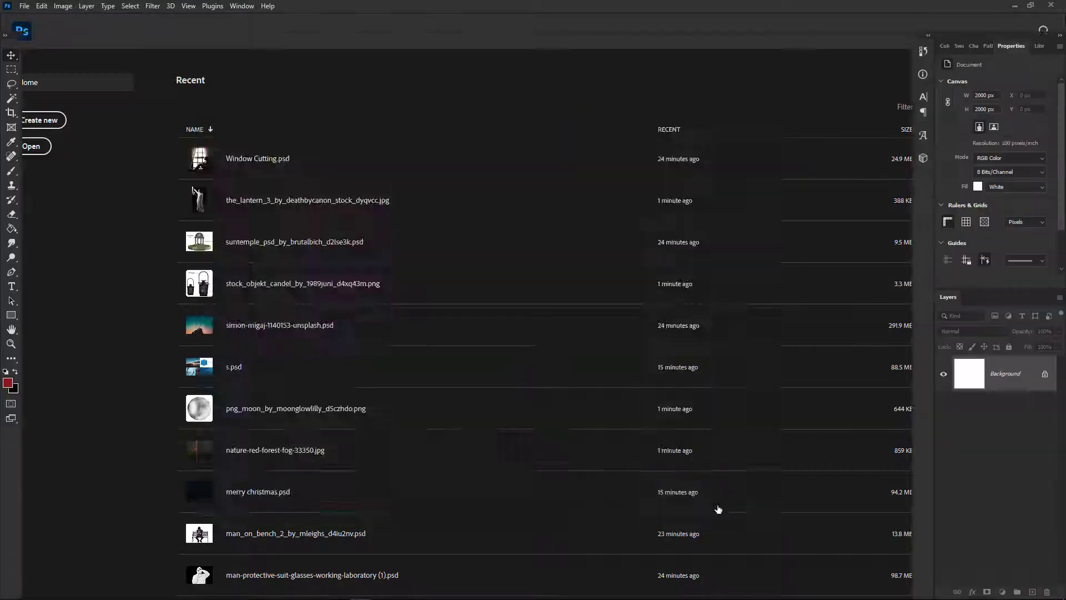
Place nature-red-forest-fog-33350 in the canvas, scaled to about 46.65% so it covers the canvas with the mushroom slightly left of centre
key("alt+Tab")
left_click_drag(48, 96, 494, 305)
left_click_drag(652, 202, 874, 55)
left_click_drag(667, 169, 614, 242)
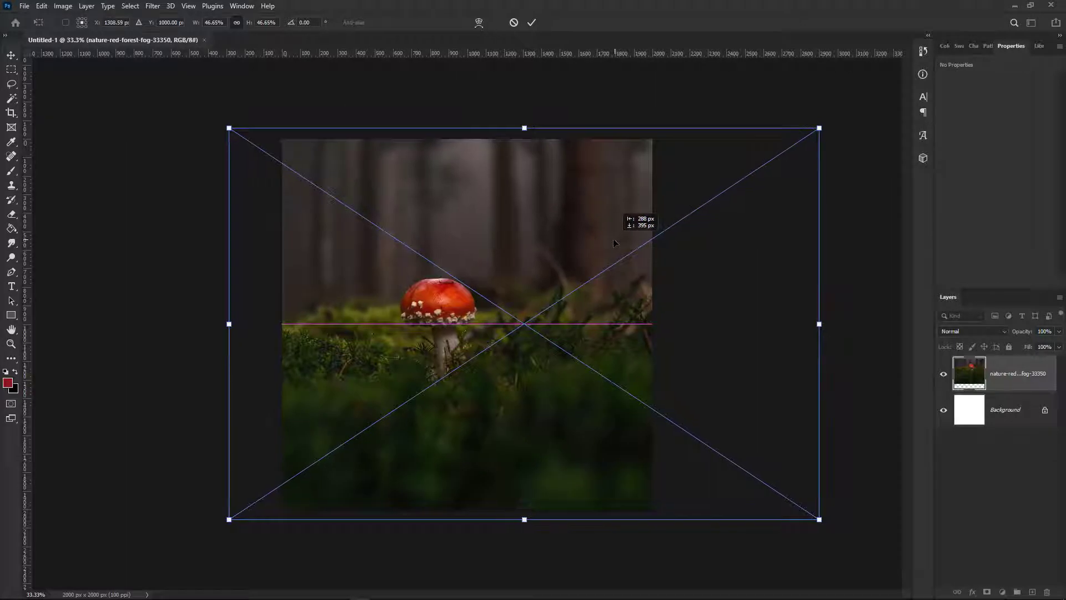
left_click(531, 22)
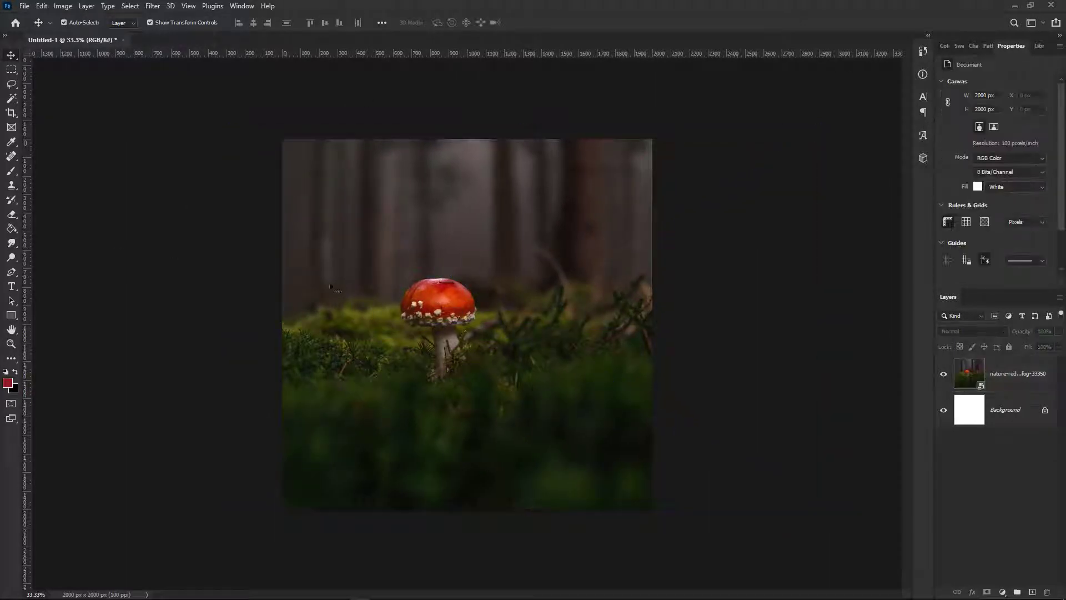
Duplicate the forest photo layer and hide the original forest layer
left_click(1015, 381)
right_click(1017, 382)
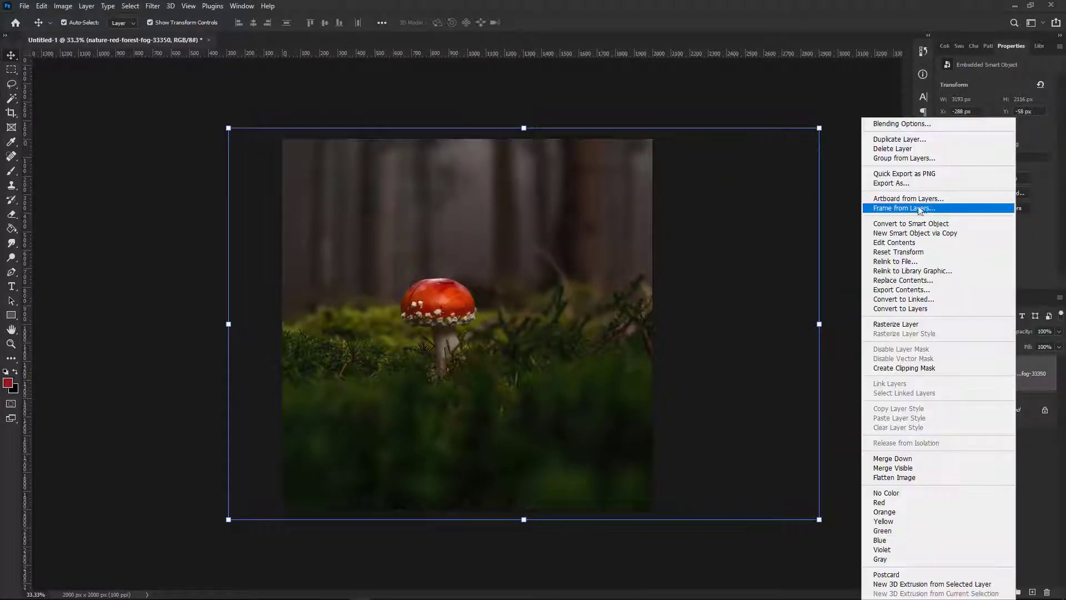
left_click(911, 139)
left_click(624, 171)
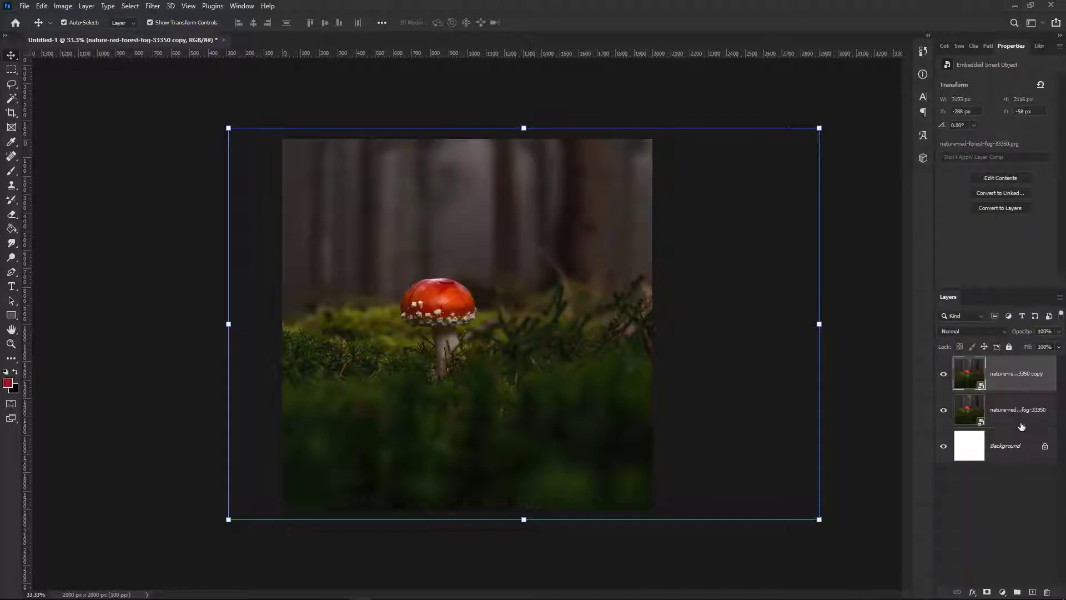
left_click(944, 409)
Darken the forest copy with the Camera Raw Filter, using Temperature -32, Exposure -1.85 and Texture +21
left_click(151, 7)
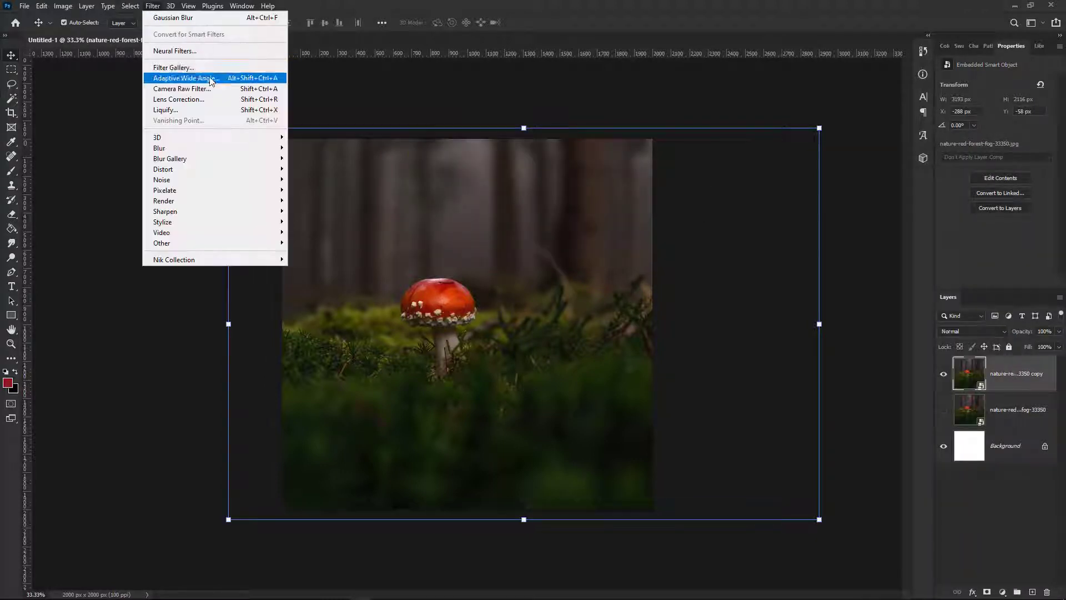
left_click(206, 97)
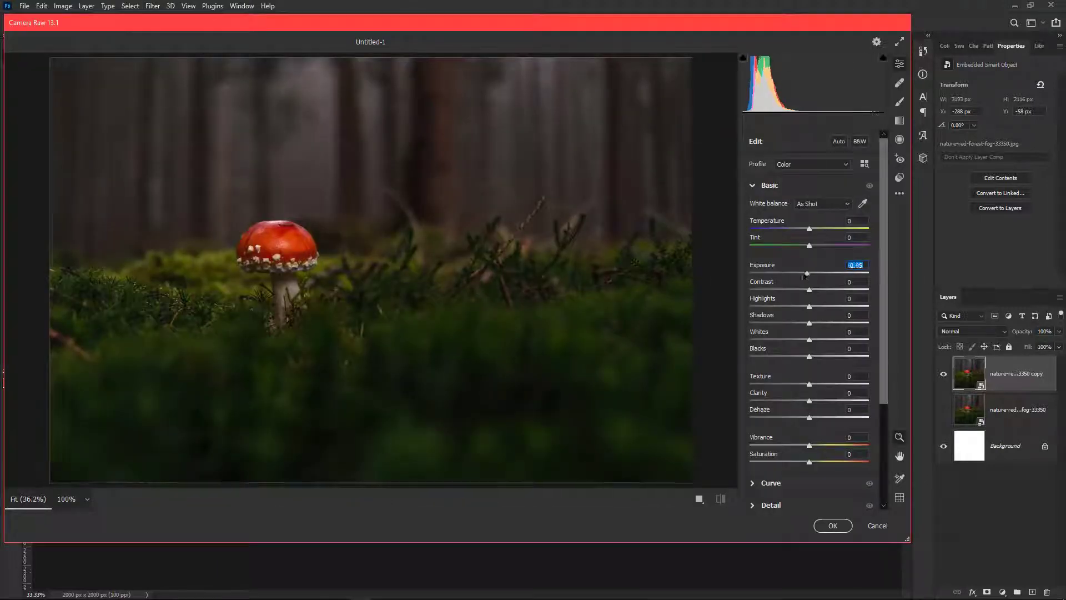
left_click_drag(806, 276, 787, 276)
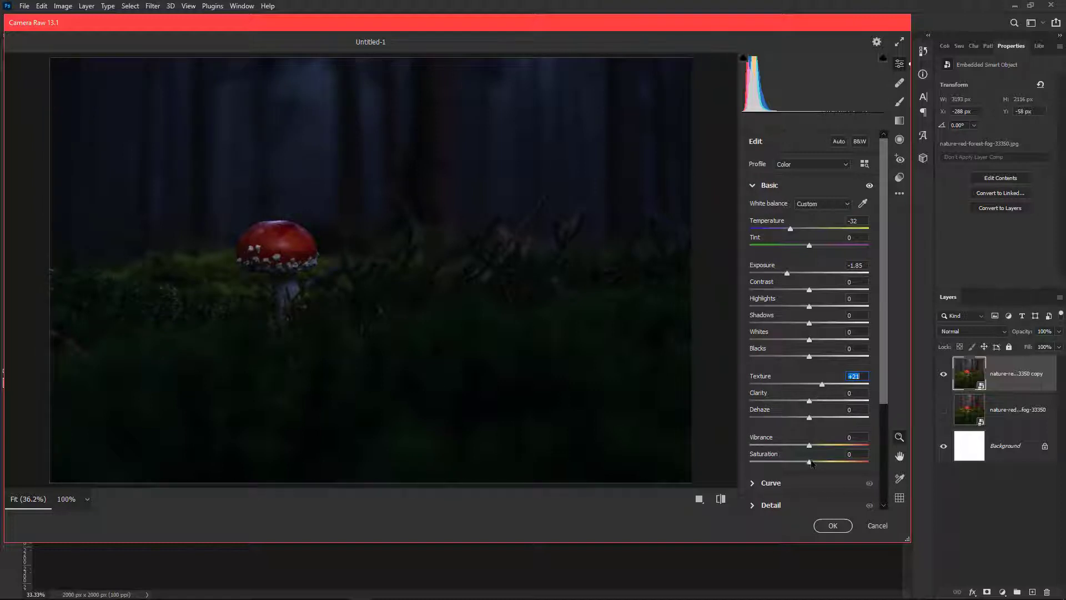
left_click(831, 526)
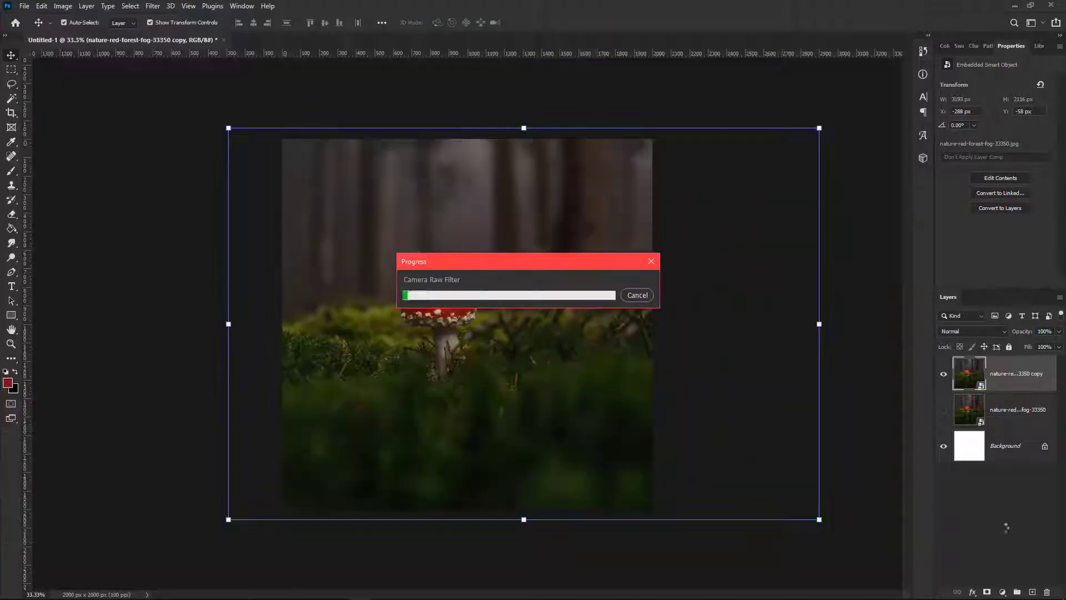
scroll(587, 501, "up", 2)
scroll(587, 501, "down", 2)
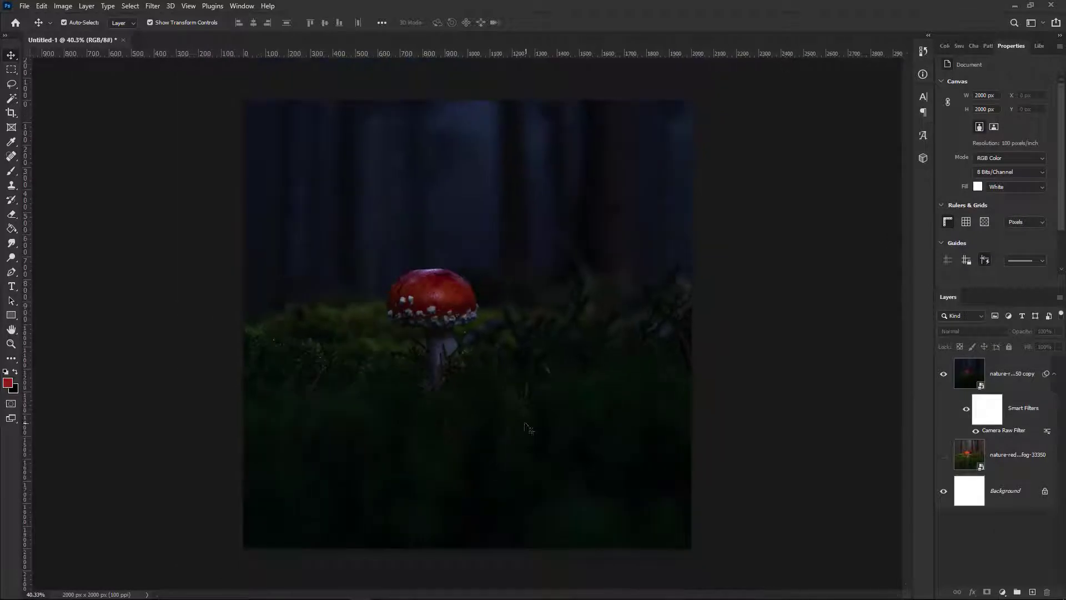
scroll(587, 501, "up", 1)
Place the png_moon image in the sky above the mushroom, scaled down to about 158 px wide
key("alt+Tab")
left_click_drag(184, 96, 472, 178)
left_click_drag(504, 116, 454, 169)
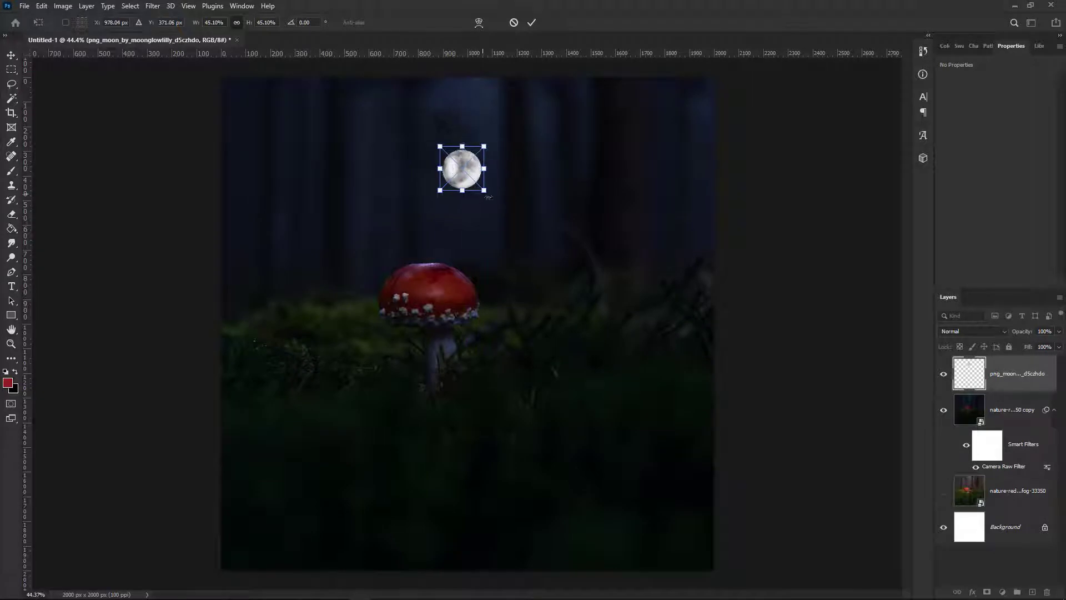
left_click(533, 24)
Soften the moon with a Gaussian Blur of 7.0 pixels radius
left_click(159, 7)
mouse_move(205, 162)
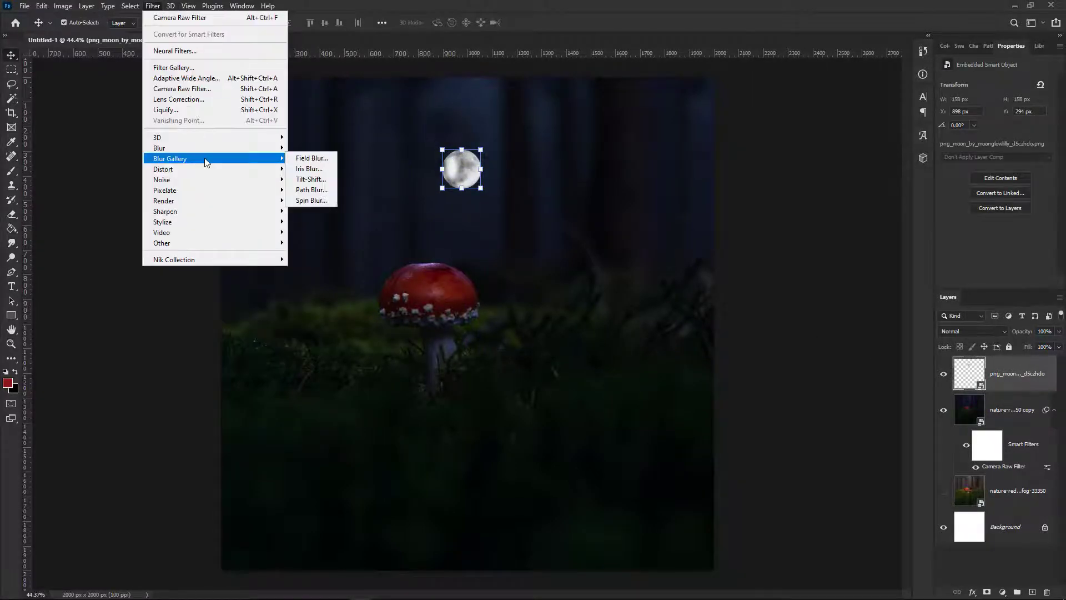
left_click(312, 190)
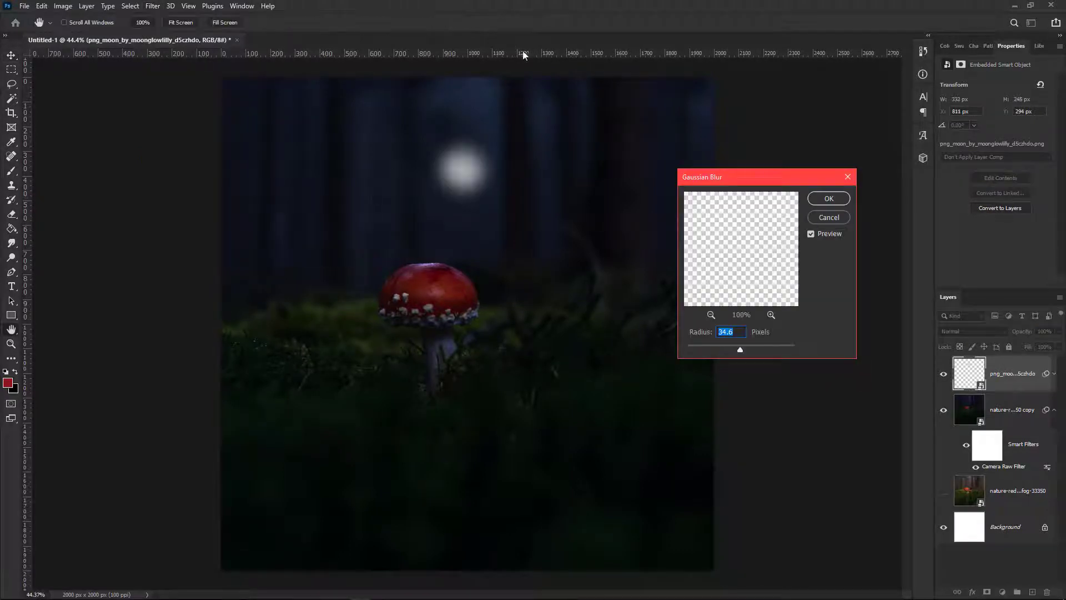
left_click_drag(740, 348, 725, 347)
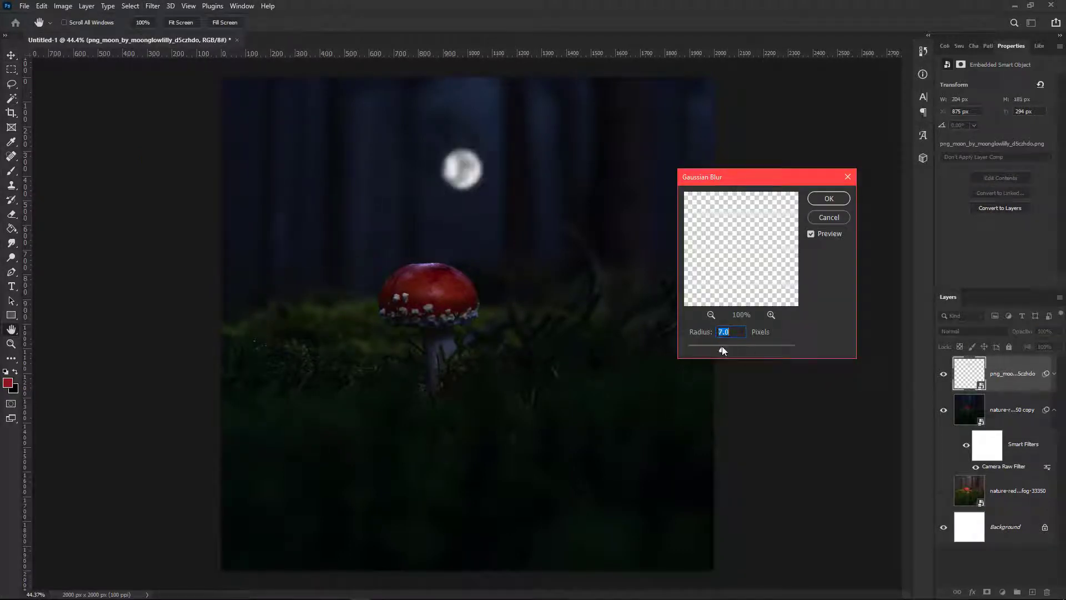
left_click(827, 200)
left_click(747, 333)
scroll(747, 333, "down", 3)
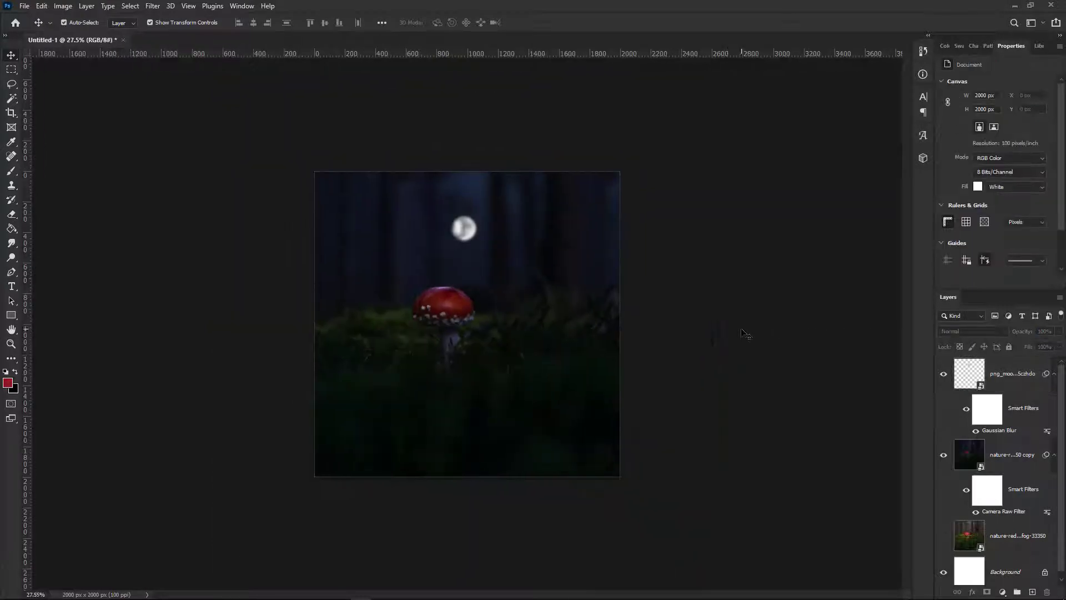
scroll(632, 271, "up", 3)
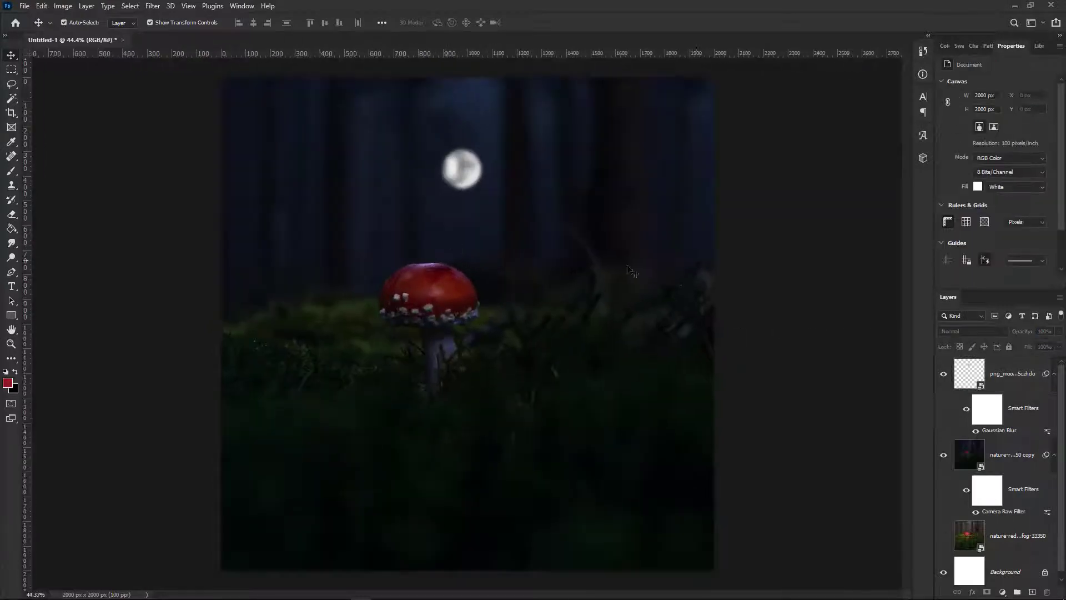
Add a new empty layer directly above the moon layer
left_click(1009, 385)
left_click(1045, 591)
left_click(862, 518)
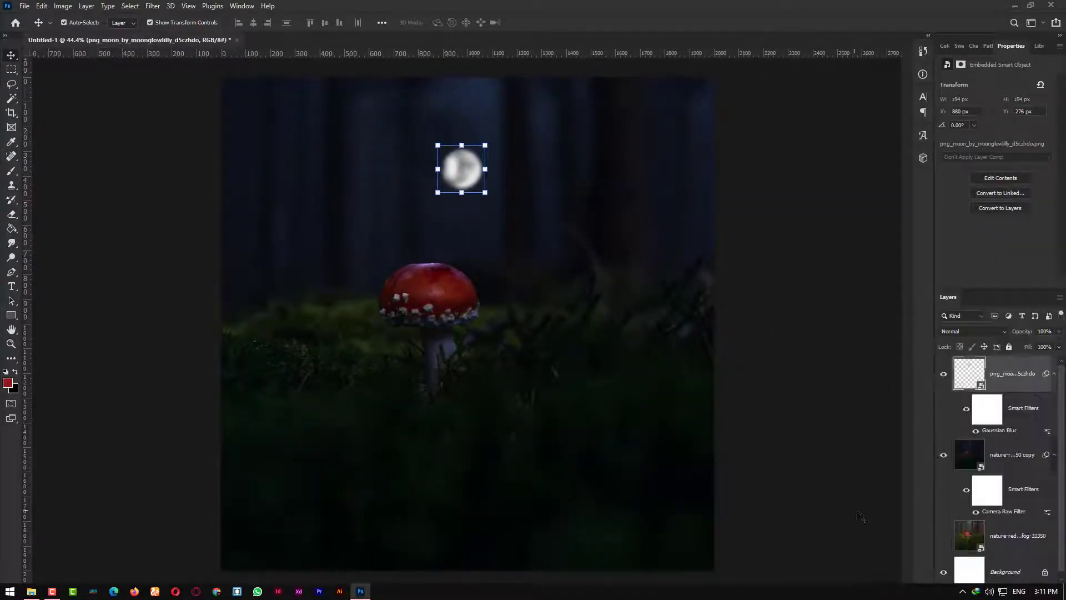
left_click(861, 518)
left_click(1011, 383)
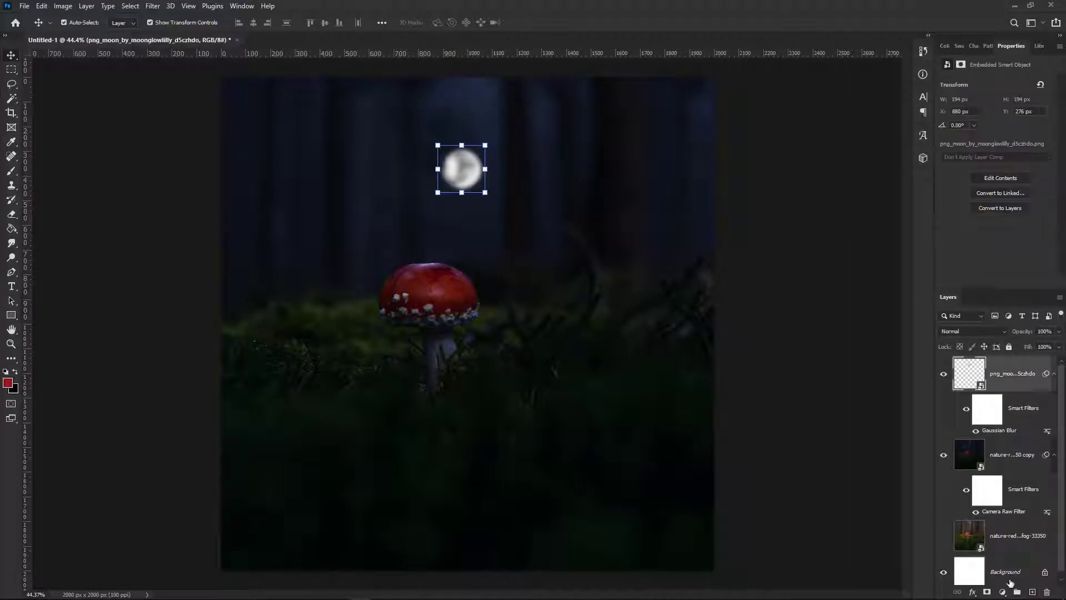
left_click(1032, 592)
Set the foreground colour to white and paint one soft 175 px Brush dab over the moon
left_click(11, 170)
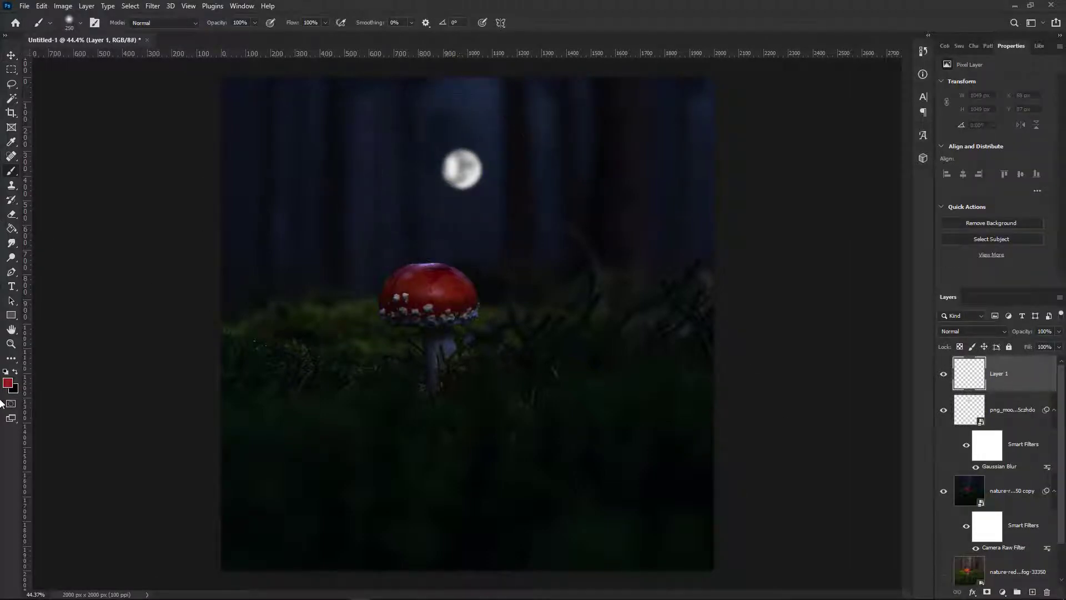
left_click(7, 383)
left_click(471, 176)
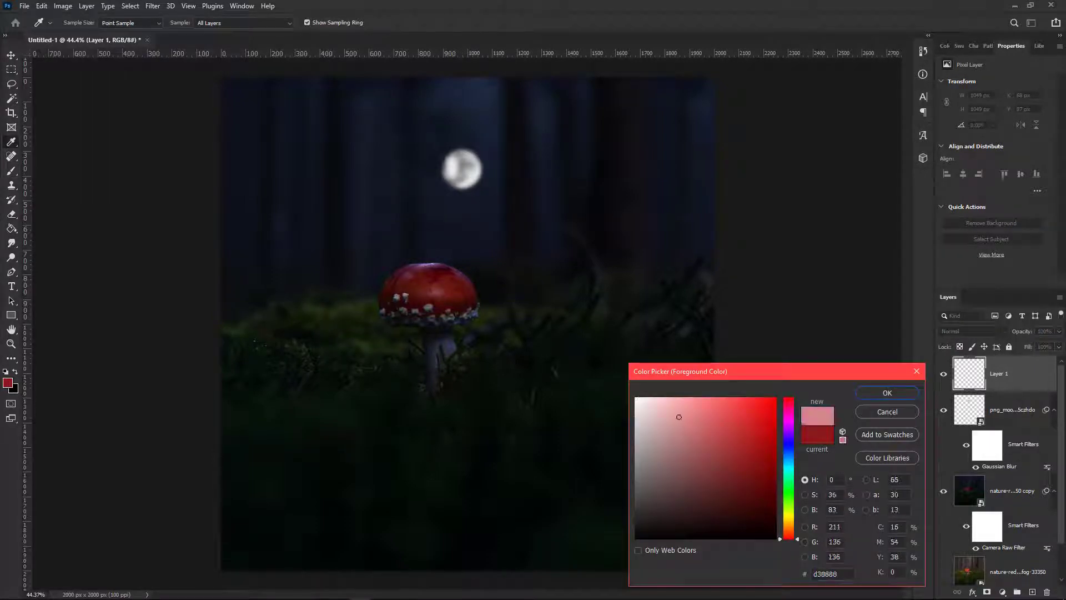
left_click(886, 392)
left_click(462, 170)
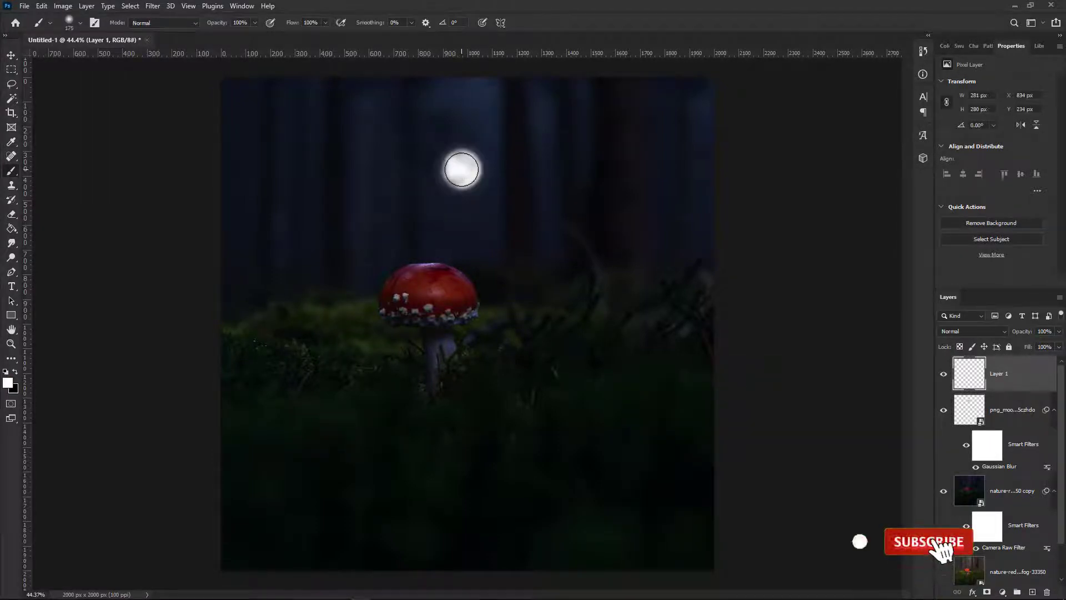
Set the glow layer's blend mode to Overlay and lower its opacity to 43%
left_click(988, 330)
left_click(953, 463)
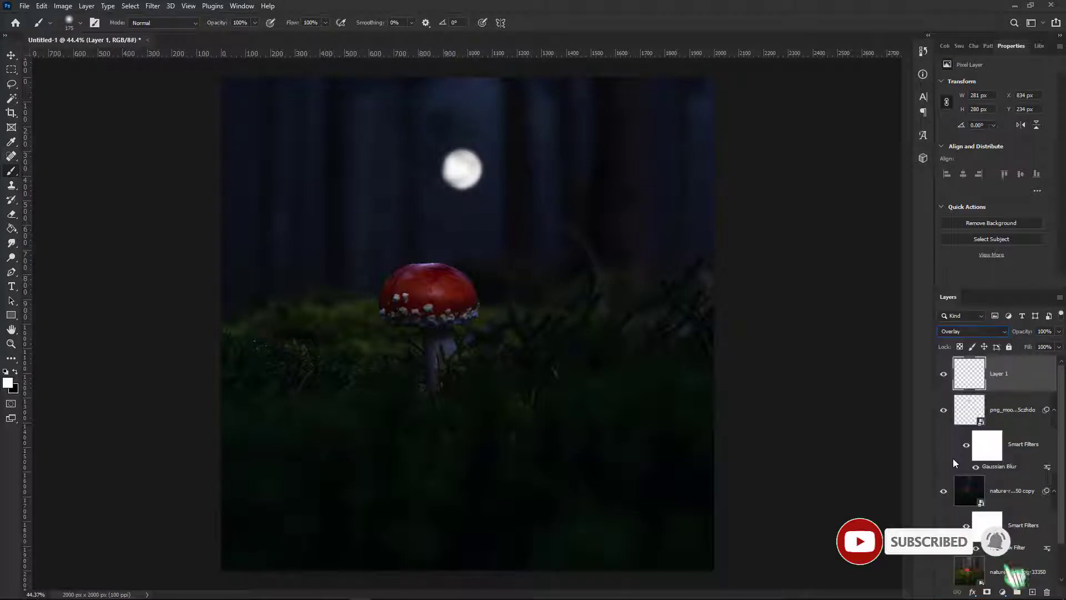
left_click(943, 374)
left_click(943, 374)
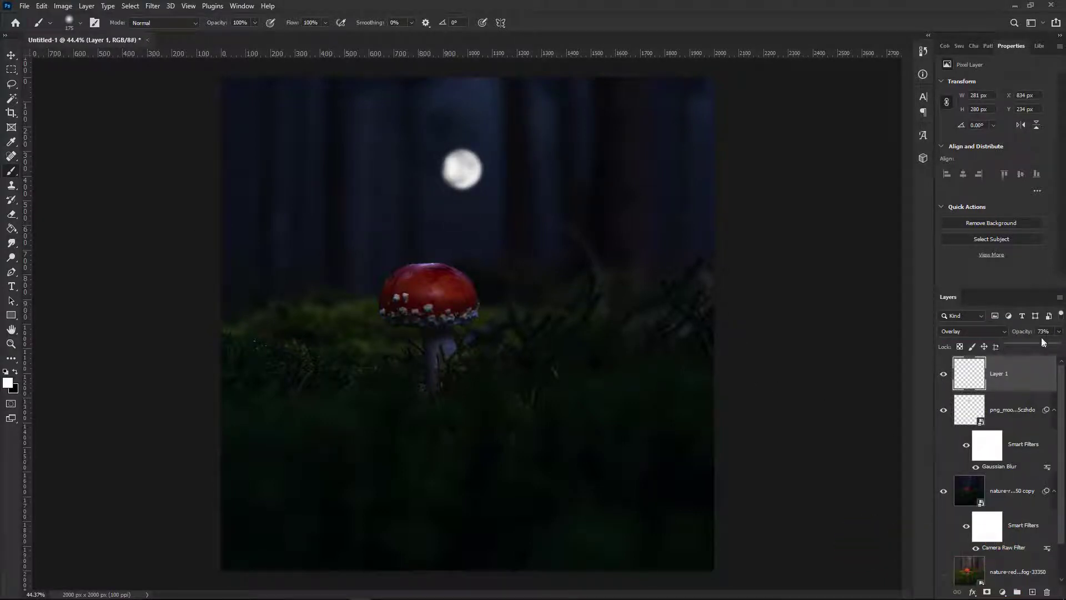
left_click(11, 55)
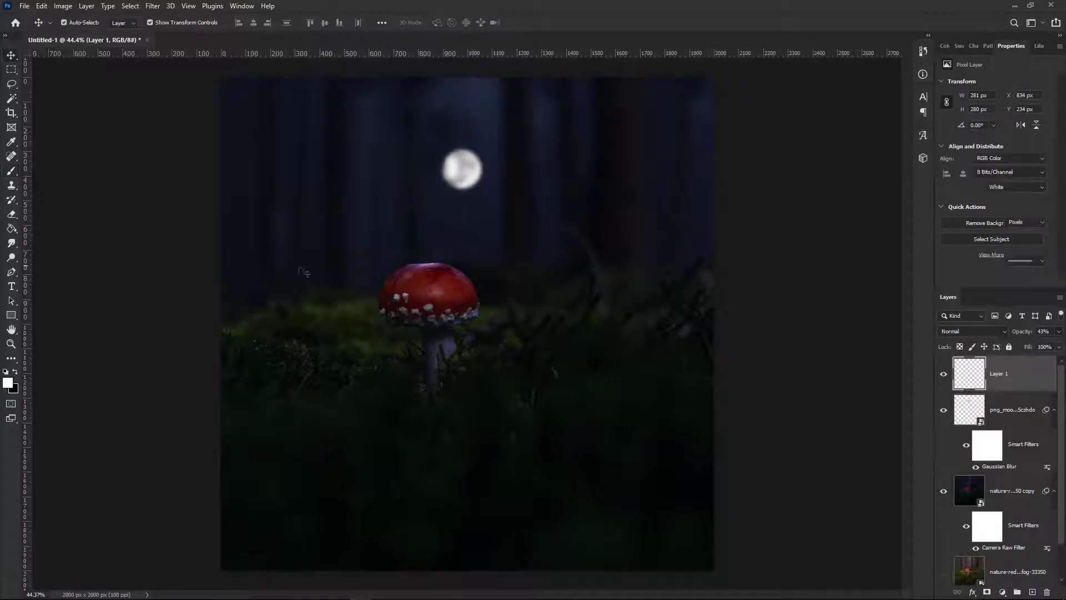
Place the the_lantern_3 photo of the woman over the scene, enlarged to about 125%
scroll(555, 325, "down", 2)
key("alt+Tab")
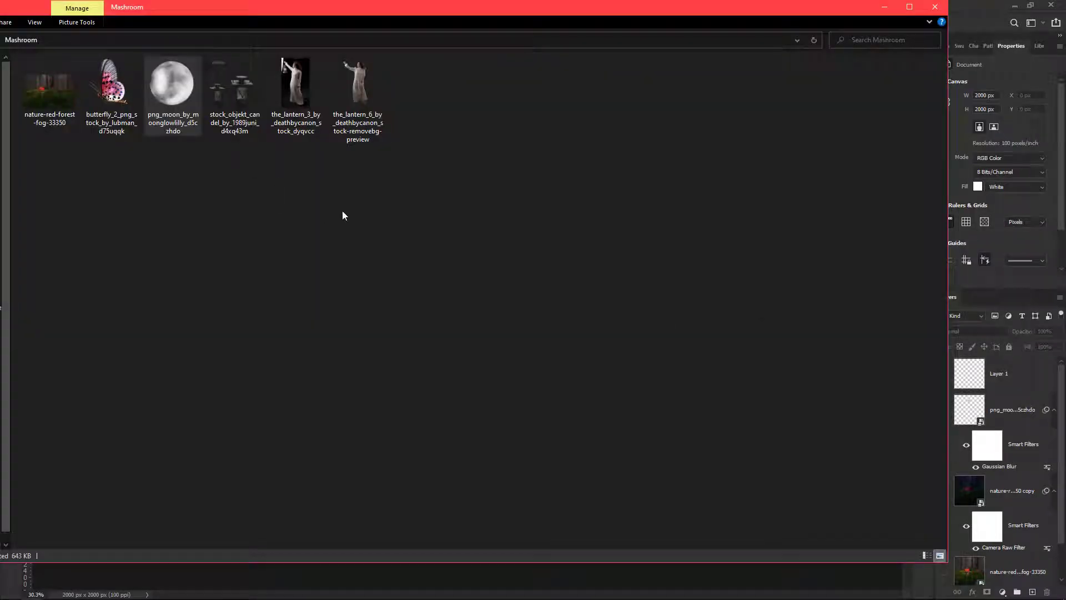
left_click_drag(117, 117, 522, 317)
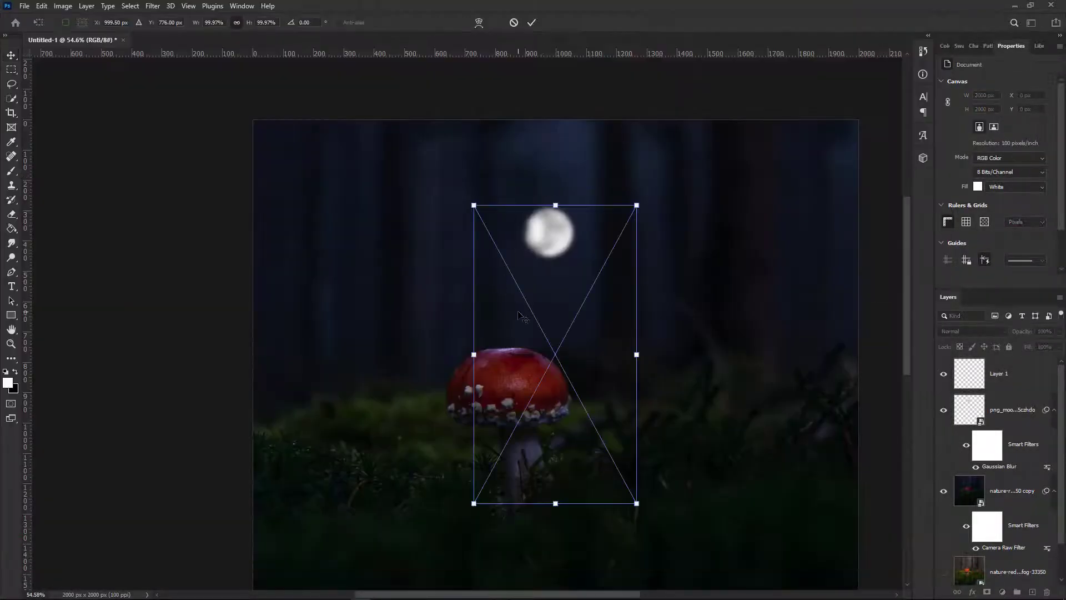
left_click_drag(637, 202, 678, 130)
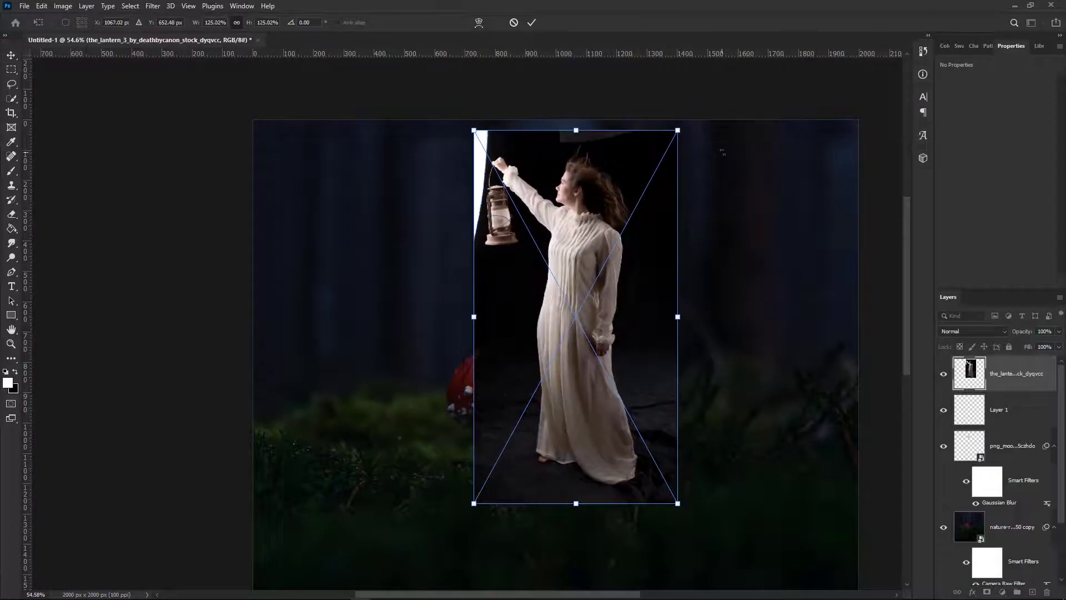
left_click(151, 188)
Isolate the woman with the Quick Selection tool, subtracting the dark background, and turn the selection into a layer mask
left_click(12, 99)
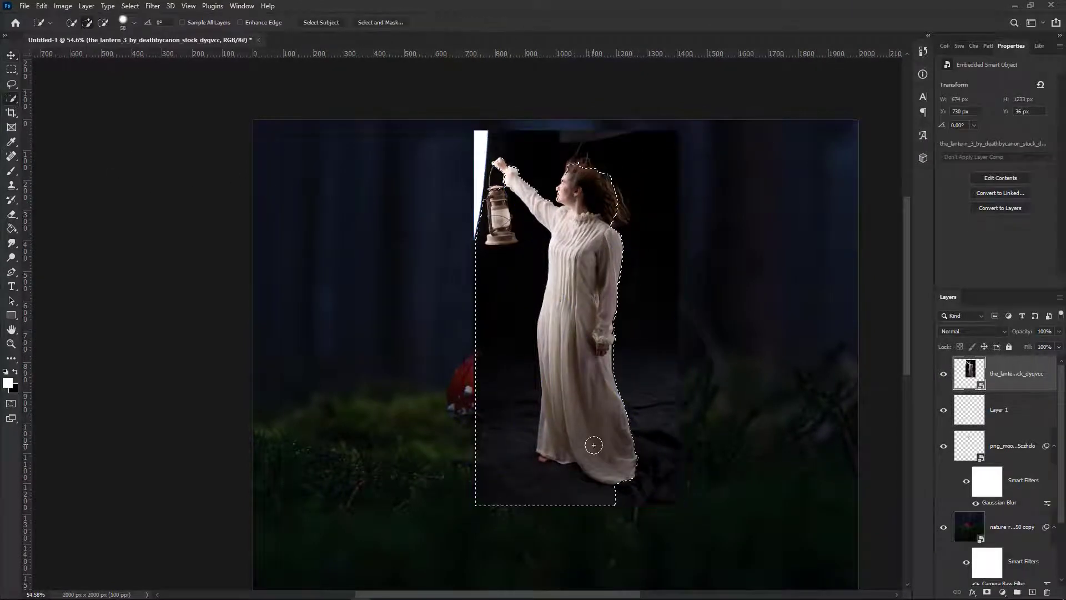
left_click(507, 489, "alt")
left_click(529, 239, "alt")
scroll(543, 370, "up", 4)
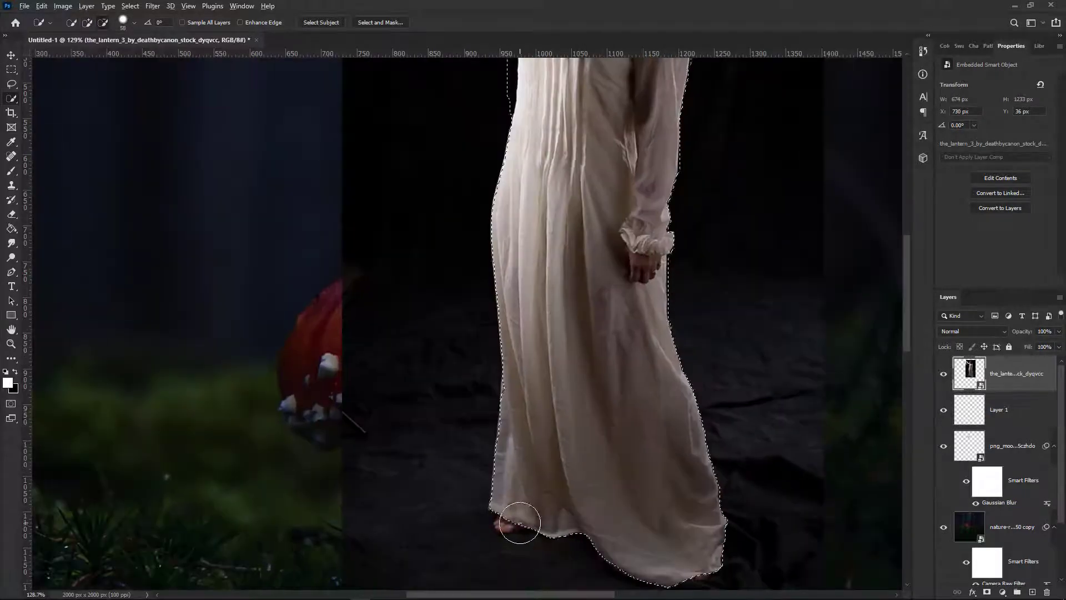
scroll(647, 461, "down", 2)
scroll(647, 183, "up", 2)
mouse_move(654, 109)
left_mouse_down()
mouse_move(682, 109)
mouse_move(657, 123)
mouse_move(647, 158)
left_mouse_up()
scroll(639, 200, "down", 4)
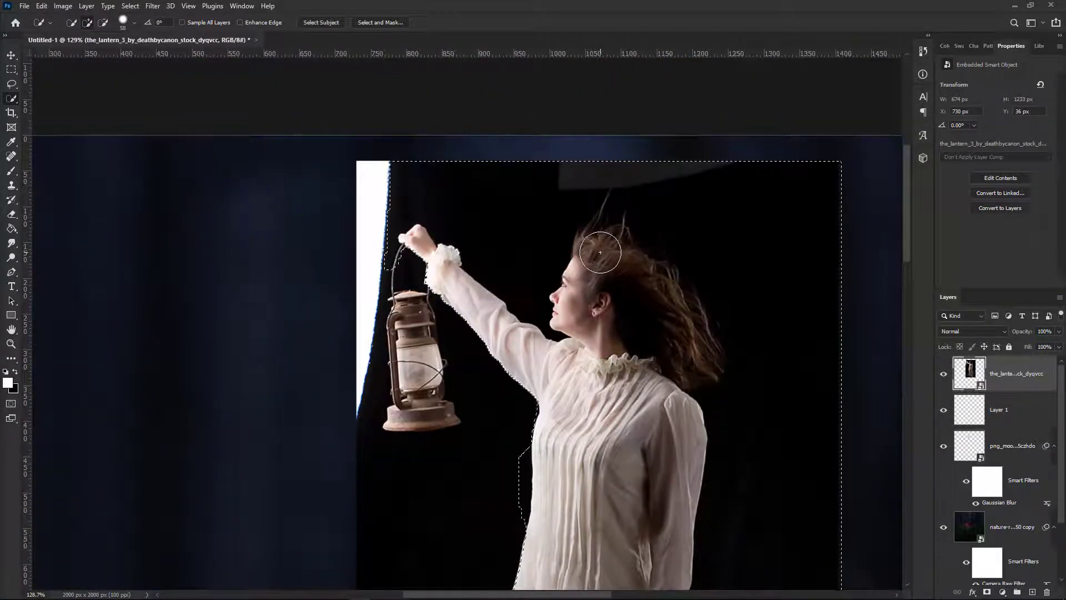
key("ctrl+shift+m")
key("v")
left_click_drag(607, 419, 548, 391)
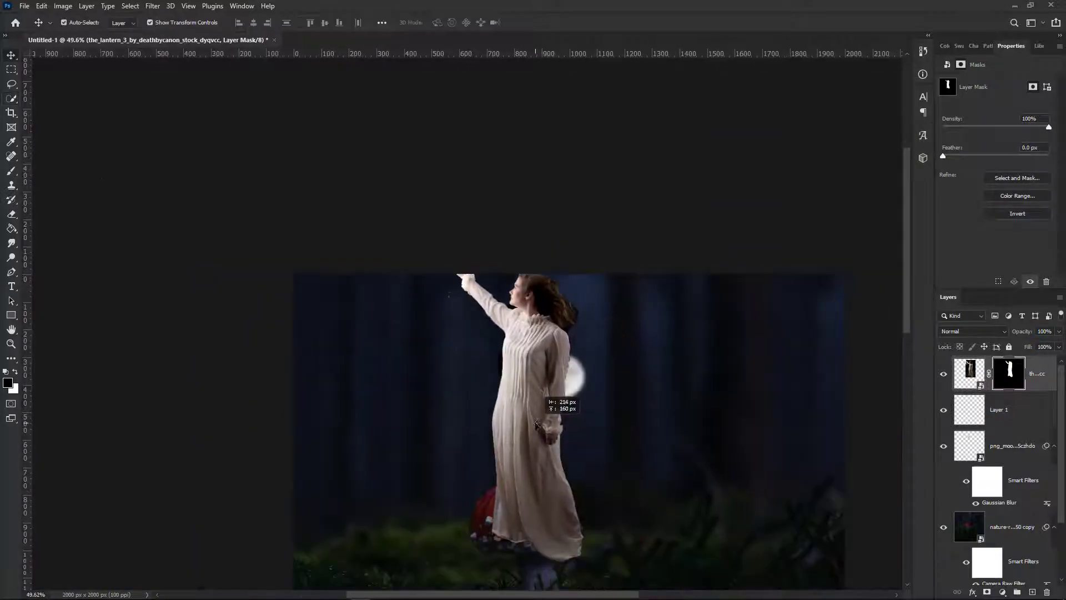
key("ctrl+z")
Clean up the woman's layer mask around her foot and the dress hem with a small black brush
scroll(547, 391, "down", 2)
key("b")
scroll(500, 440, "up", 3)
scroll(512, 500, "up", 2)
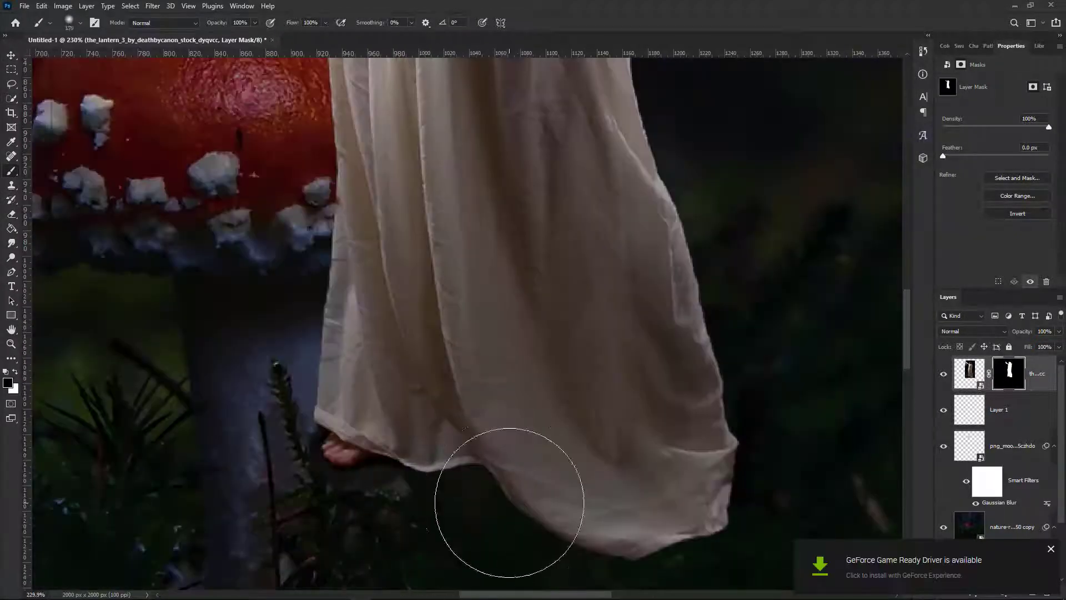
key("bracketleft")
key("bracketleft")
key("bracketleft")
scroll(374, 468, "up", 2)
key("bracketleft")
key("bracketleft")
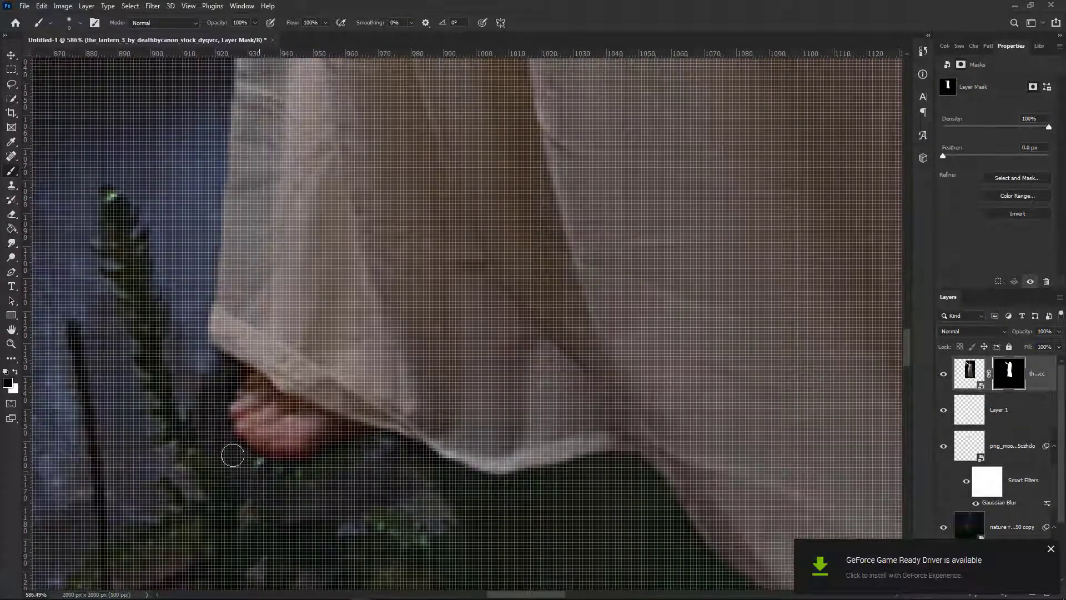
scroll(383, 478, "up", 1)
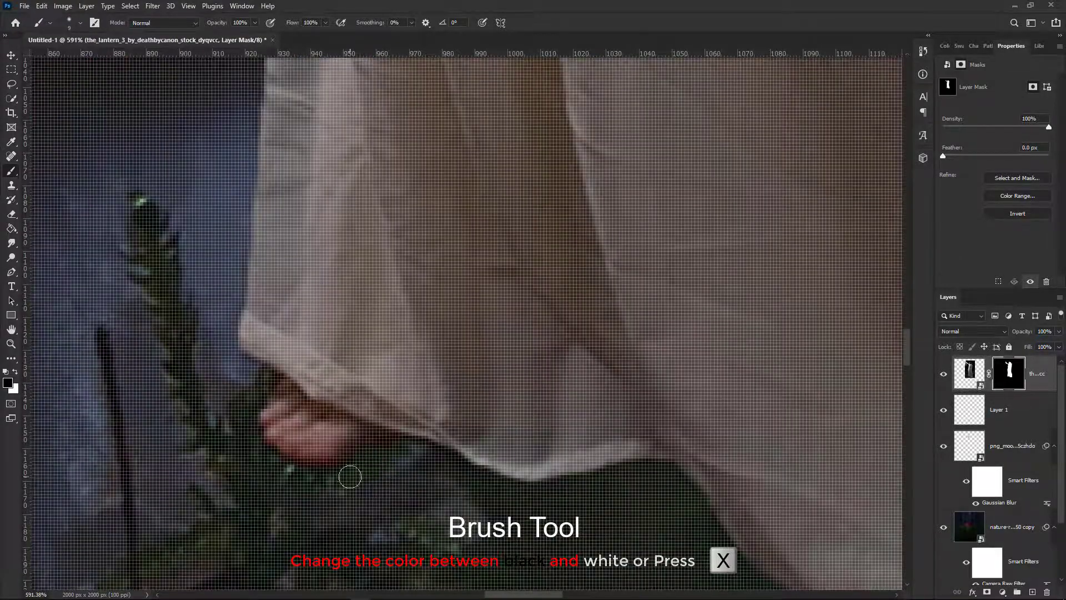
Check the woman's cut-out edges and paint the leftover specks beneath her raised arm out of the layer mask in black
scroll(350, 477, "down", 4)
scroll(569, 347, "up", 4)
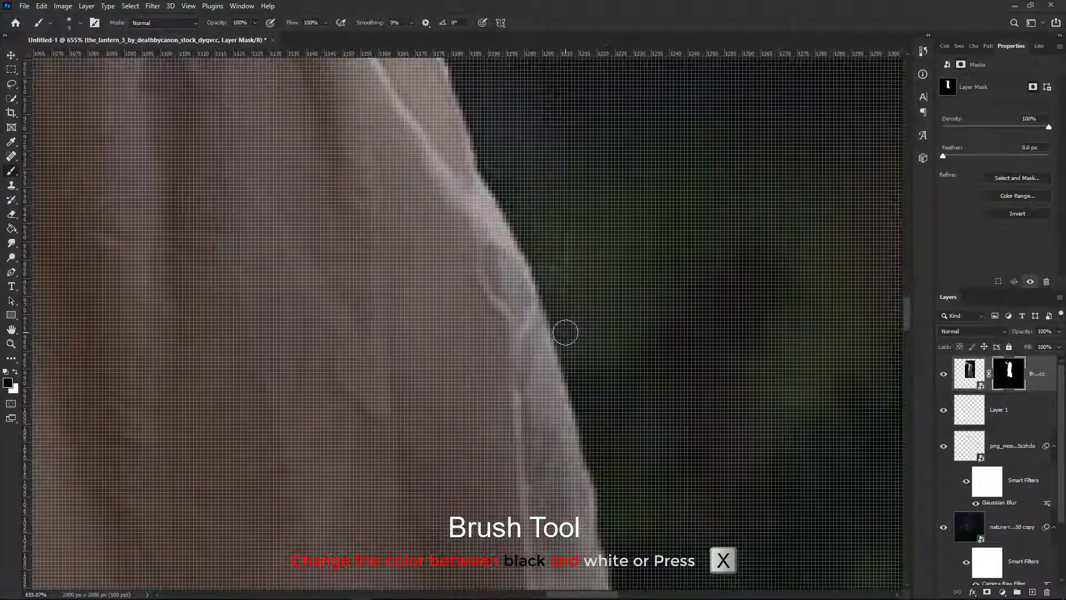
scroll(583, 422, "down", 4)
scroll(635, 326, "up", 4)
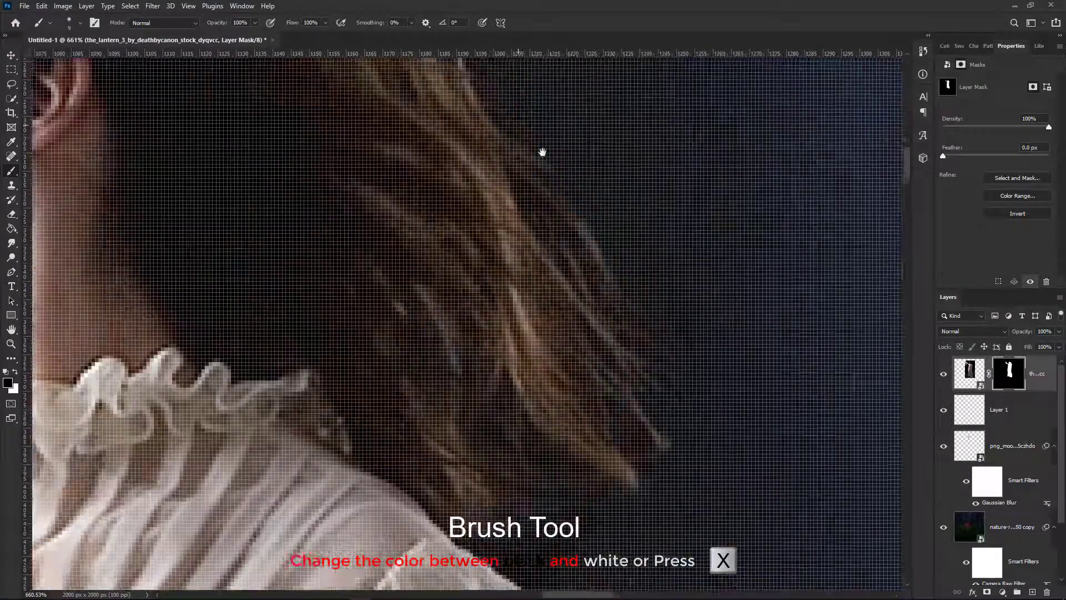
scroll(543, 152, "down", 4)
scroll(674, 277, "up", 4)
scroll(509, 177, "down", 4)
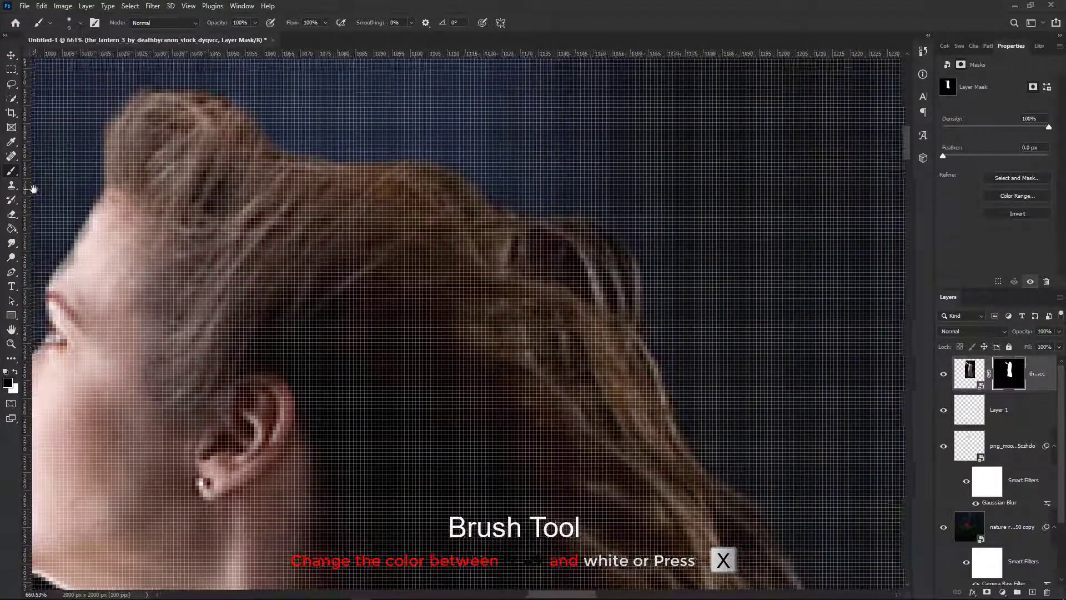
scroll(397, 285, "up", 3)
mouse_move(397, 285)
left_mouse_down()
mouse_move(332, 298)
mouse_move(275, 330)
left_mouse_up()
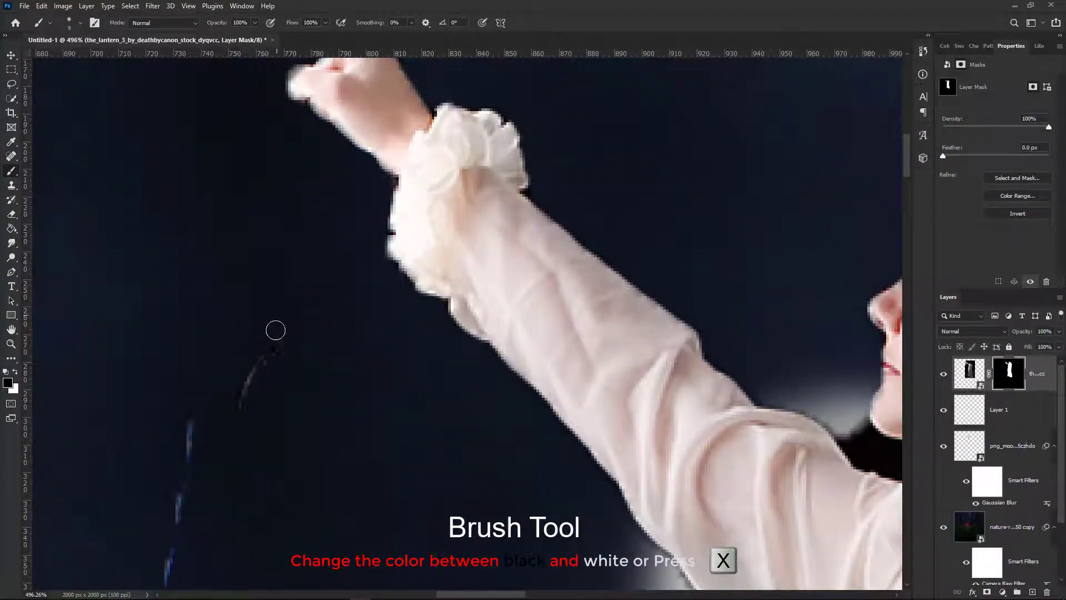
scroll(333, 337, "down", 4)
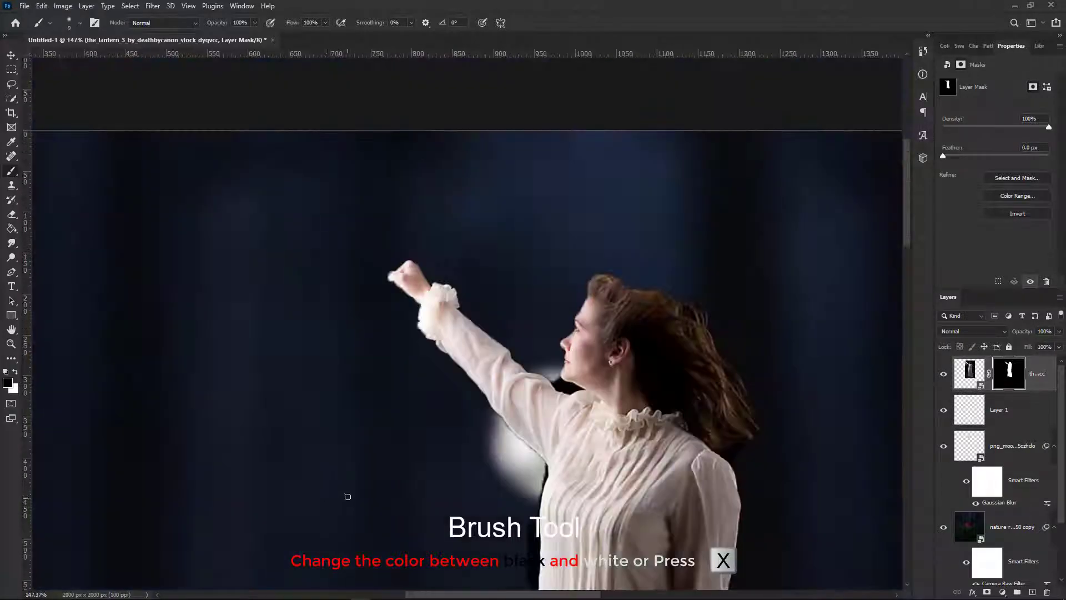
Paint away the dark background fringe along the front edge of the woman's dress, from underarm to waist, on the layer mask
scroll(337, 547, "down", 5)
scroll(478, 305, "up", 3)
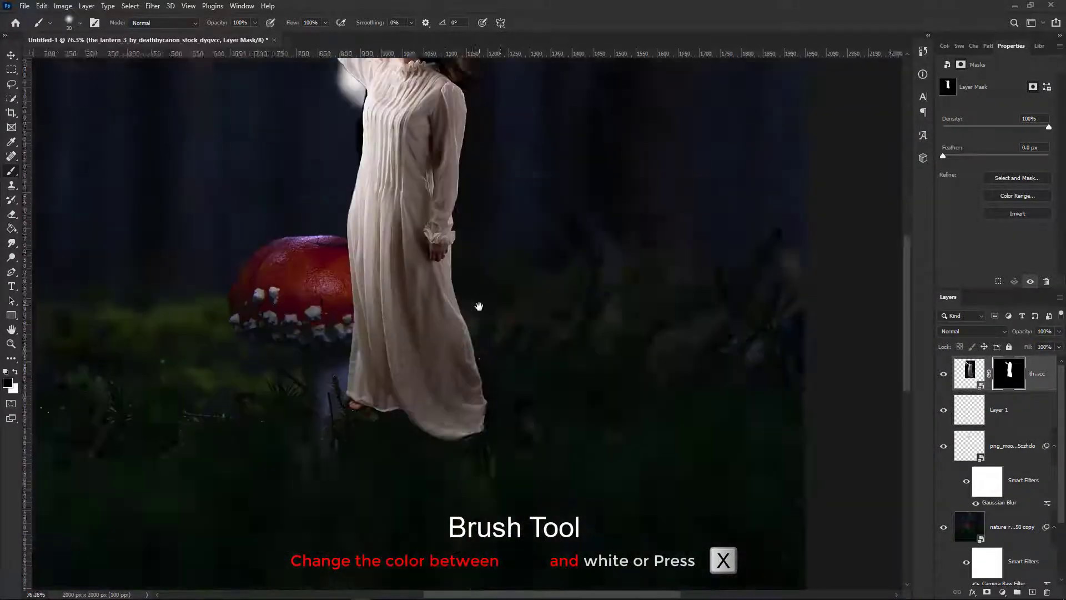
scroll(478, 305, "down", 4)
scroll(462, 227, "up", 8)
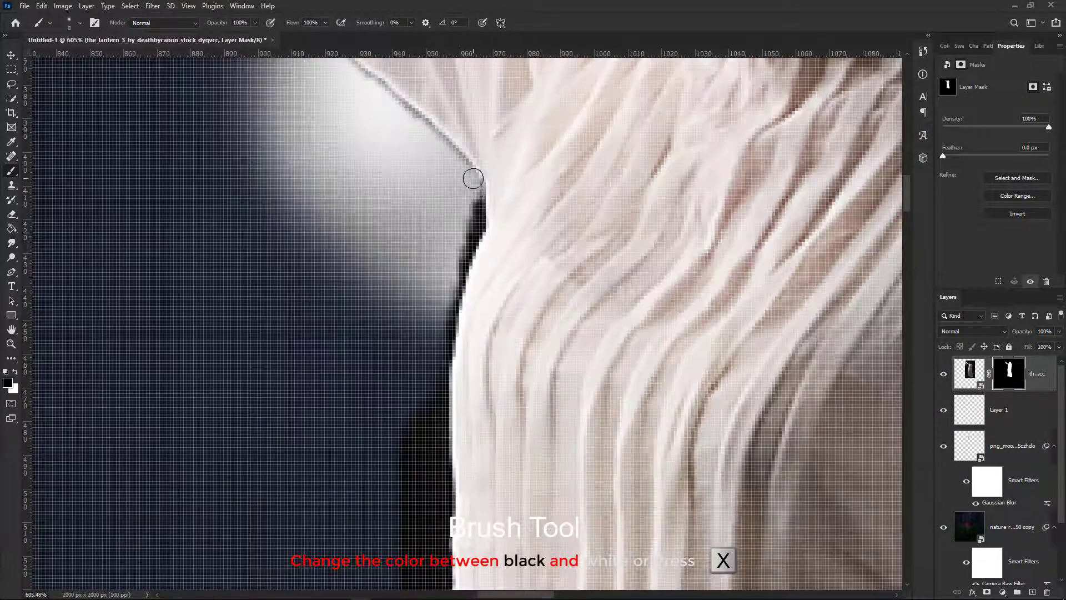
mouse_move(478, 217)
left_mouse_down()
mouse_move(448, 328)
mouse_move(430, 488)
left_mouse_up()
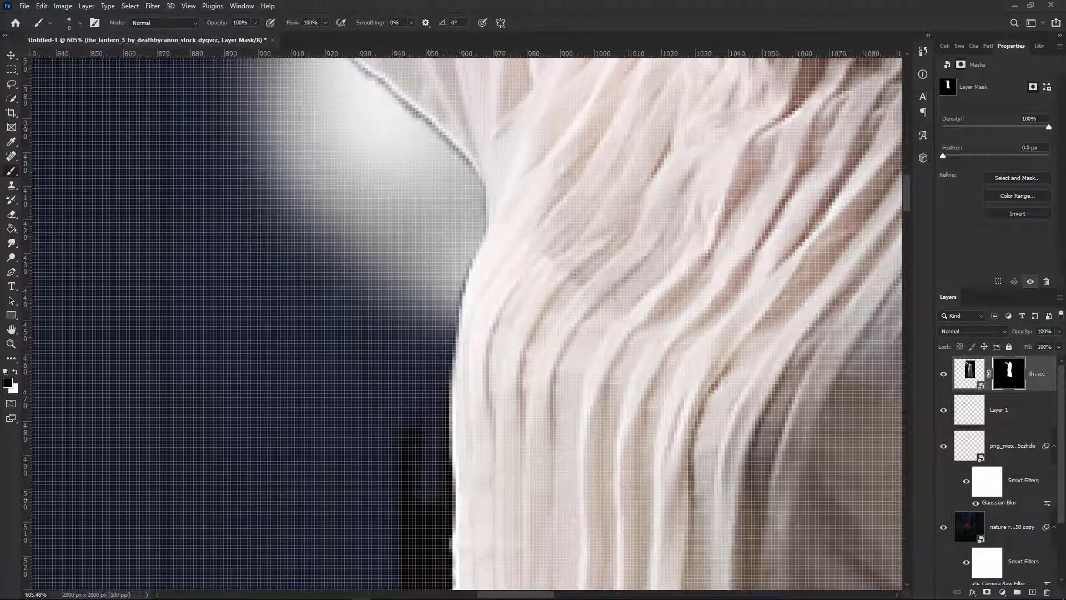
left_click_drag(434, 371, 436, 464)
scroll(436, 465, "down", 3)
left_click_drag(433, 341, 428, 538)
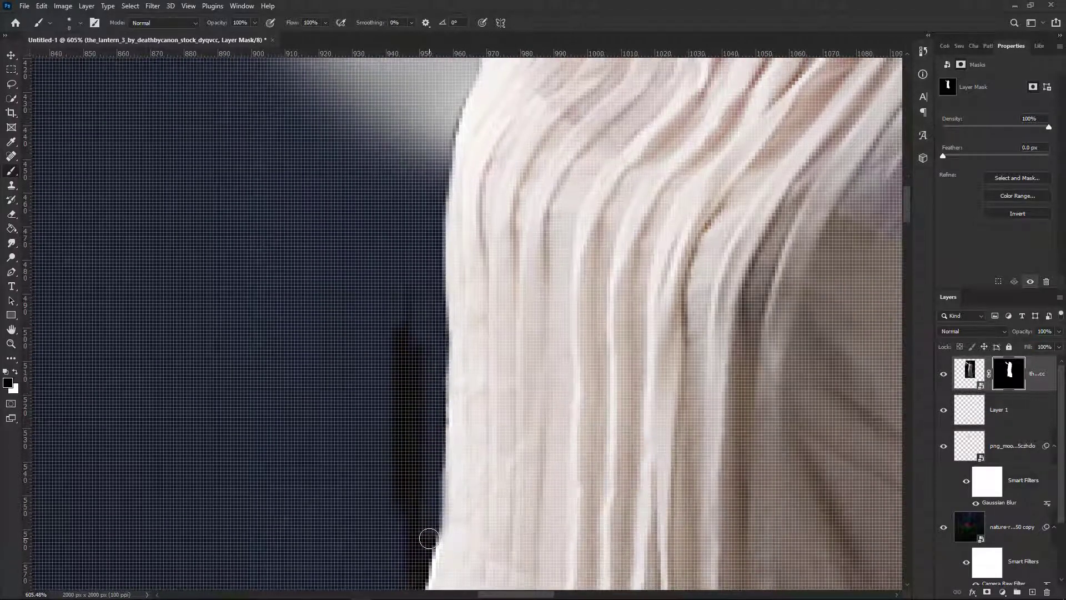
scroll(428, 538, "down", 3)
mouse_move(433, 366)
left_mouse_down()
mouse_move(413, 489)
mouse_move(428, 243)
left_mouse_up()
scroll(400, 317, "down", 3)
scroll(424, 255, "up", 1)
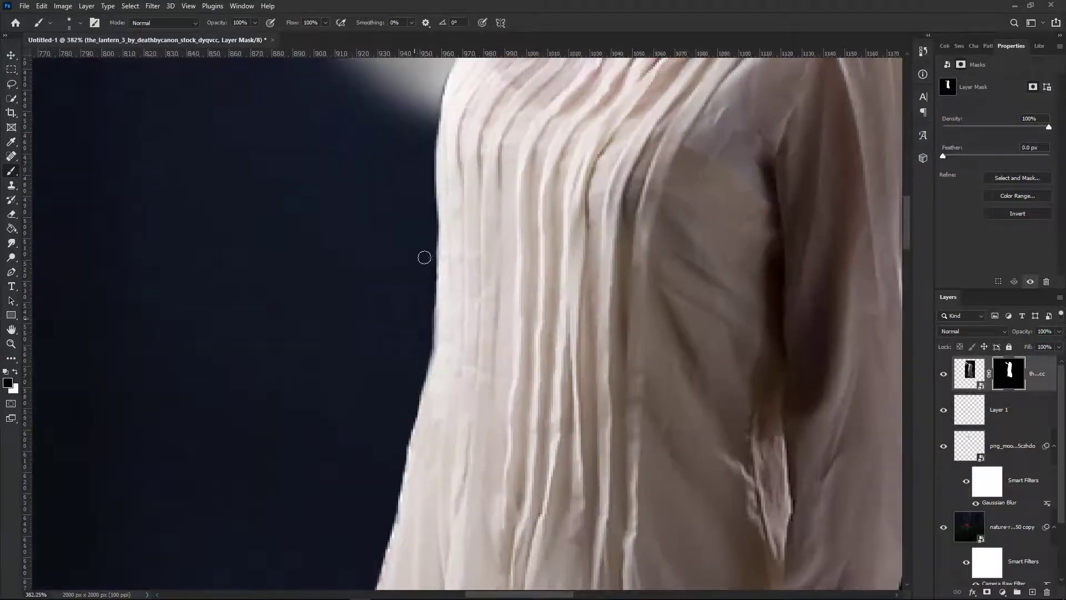
scroll(419, 245, "down", 1)
Mask out the dark gap between the woman's raised shoulder and chin, adjusting the brush size for the narrow edges
scroll(419, 245, "up", 8)
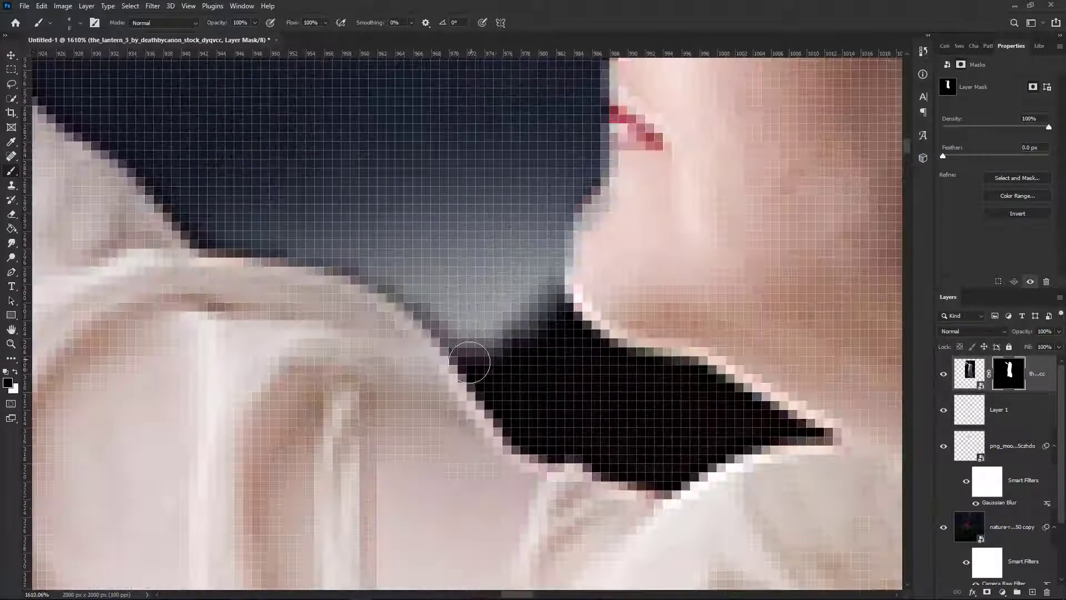
mouse_move(507, 417)
left_mouse_down()
mouse_move(468, 348)
mouse_move(442, 336)
left_mouse_up()
scroll(115, 147, "left", 3)
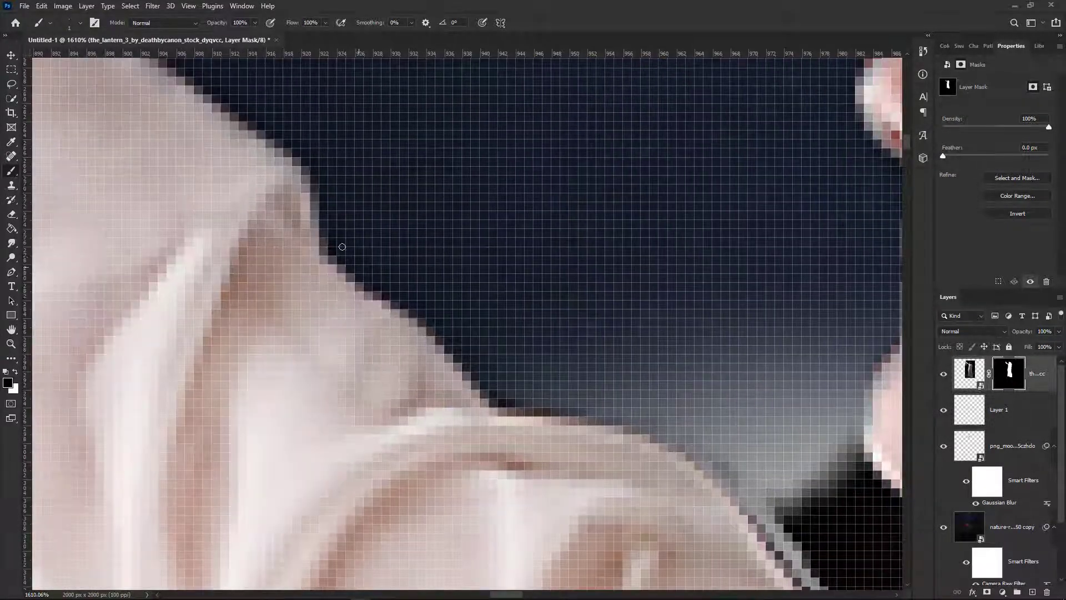
scroll(756, 434, "right", 3)
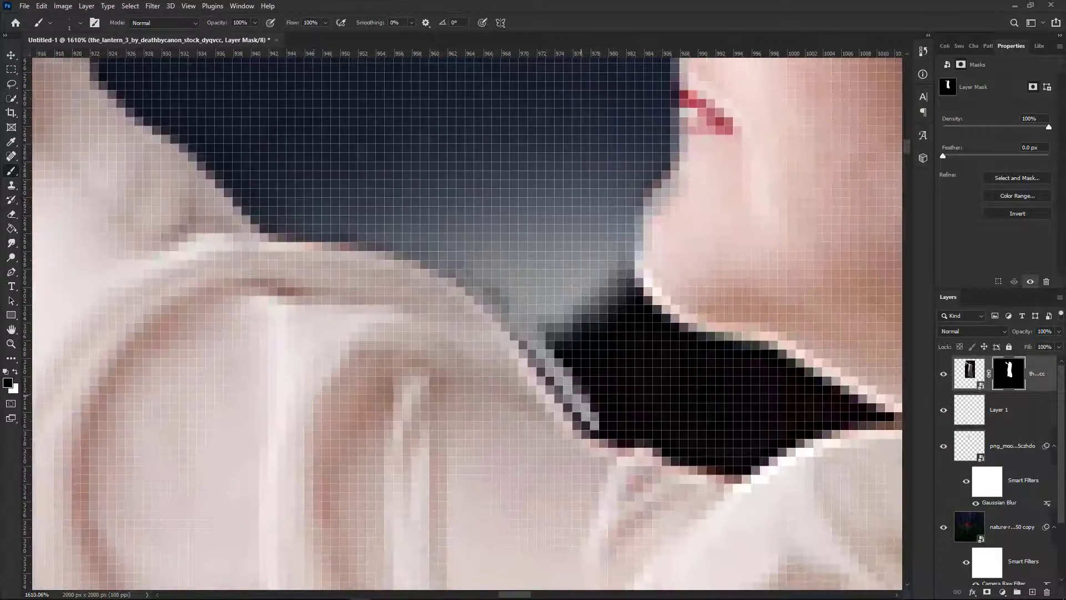
mouse_move(583, 414)
left_mouse_down()
mouse_move(757, 466)
mouse_move(820, 429)
mouse_move(897, 426)
mouse_move(818, 371)
mouse_move(613, 267)
mouse_move(572, 367)
left_mouse_up()
key("bracketright")
key("bracketright")
mouse_move(735, 373)
left_mouse_down()
mouse_move(758, 387)
mouse_move(759, 360)
mouse_move(649, 332)
mouse_move(585, 378)
mouse_move(651, 428)
mouse_move(622, 433)
mouse_move(789, 416)
mouse_move(719, 449)
mouse_move(784, 365)
mouse_move(698, 356)
mouse_move(607, 300)
mouse_move(681, 407)
mouse_move(616, 414)
mouse_move(736, 459)
mouse_move(689, 389)
mouse_move(582, 328)
mouse_move(780, 413)
mouse_move(724, 382)
left_mouse_up()
scroll(724, 382, "down", 10)
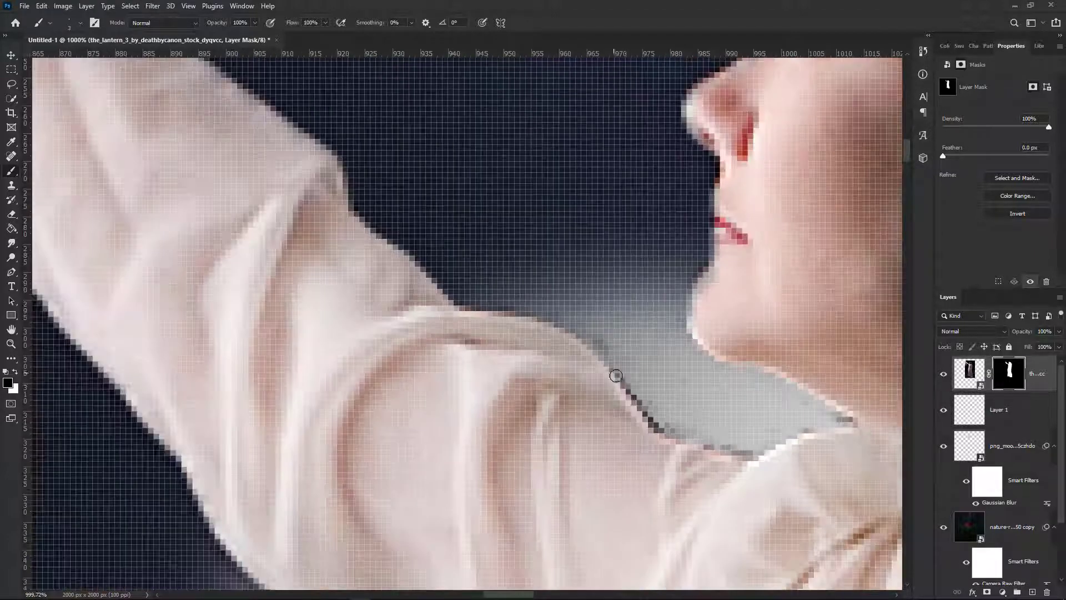
scroll(724, 382, "down", 6)
Scale the woman down to about 13% and stand her on top of the mushroom cap
key("v")
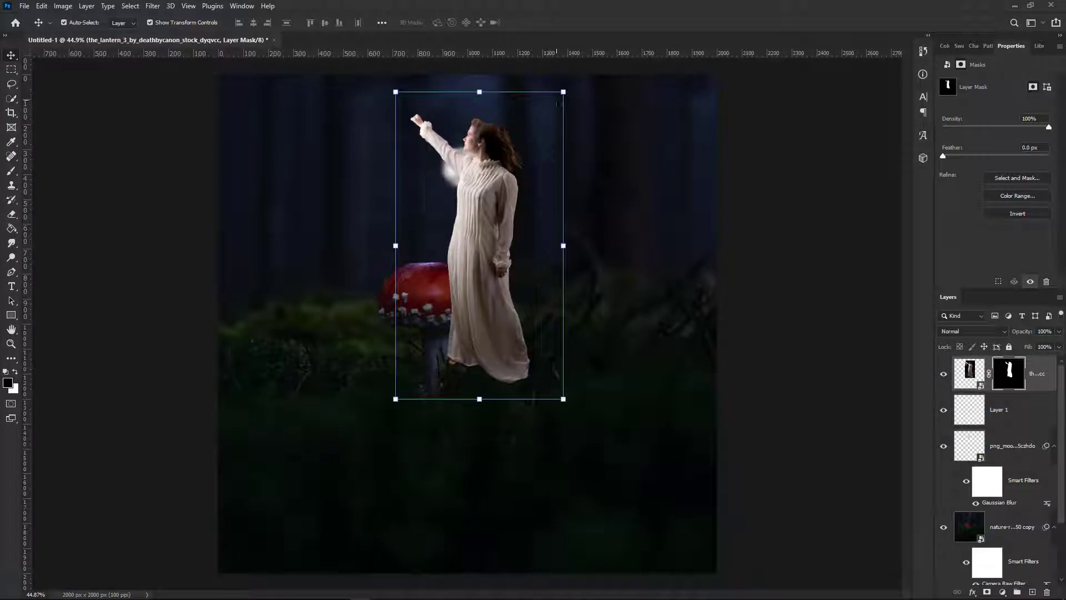
left_click_drag(563, 91, 422, 357)
scroll(438, 371, "up", 2)
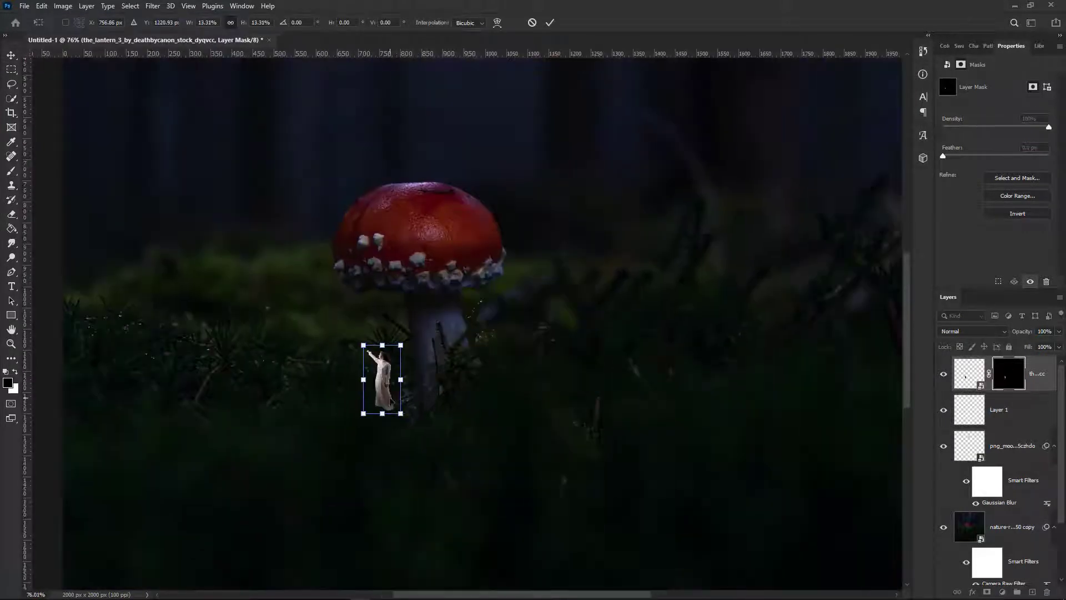
left_click_drag(392, 400, 421, 185)
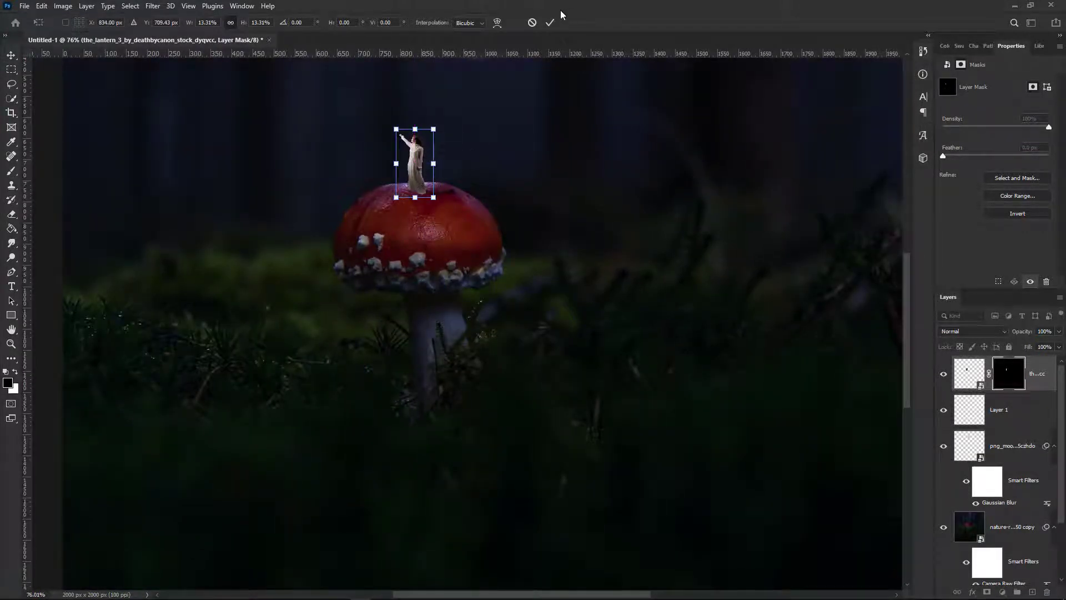
left_click(549, 23)
Hide the woman's layer and duplicate the darkened forest photo layer as nature-red-forest-fog-33350 copy 2
scroll(355, 239, "down", 1)
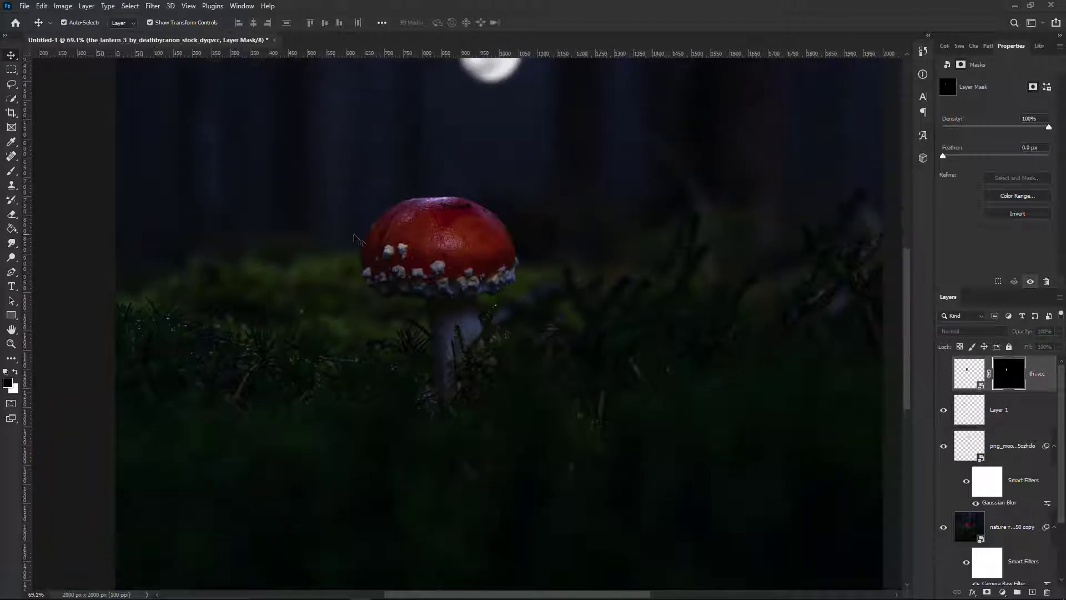
left_click(8, 99)
scroll(375, 220, "up", 3)
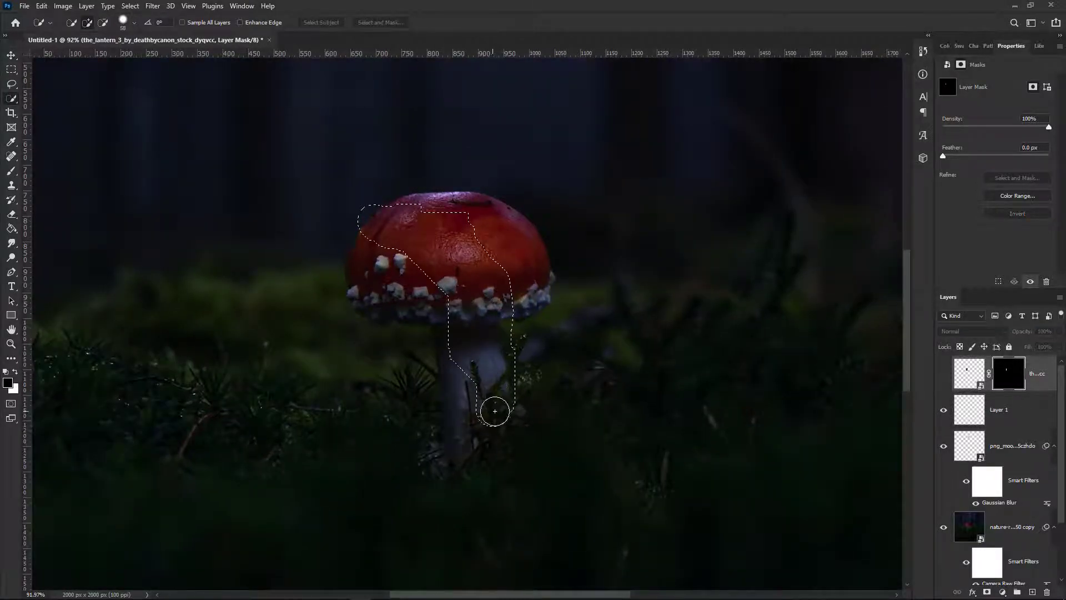
left_click(1026, 536)
scroll(1004, 511, "down", 2)
scroll(1004, 511, "up", 2)
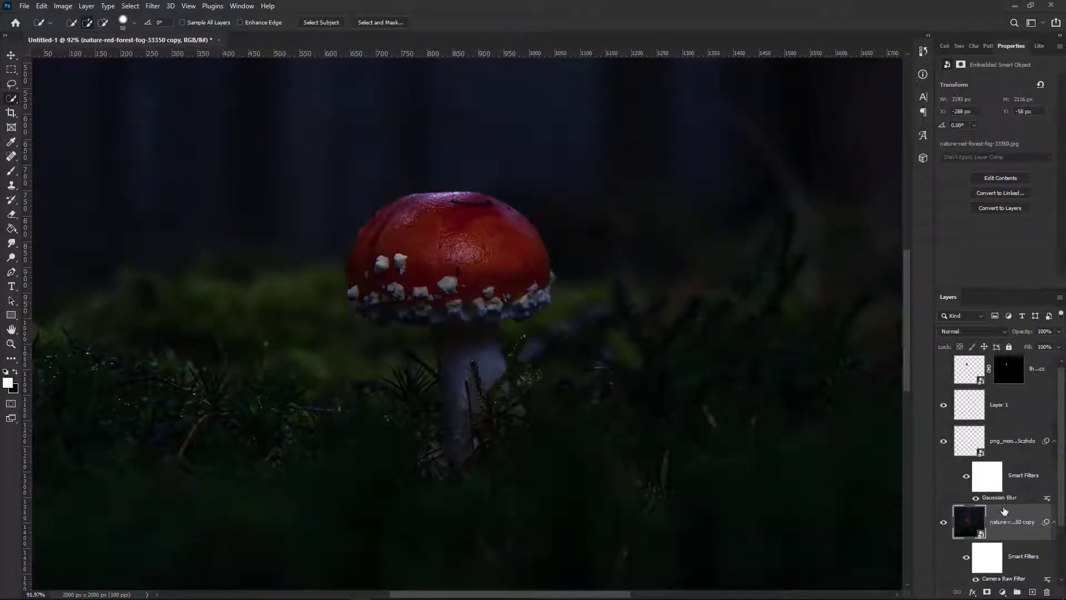
right_click(1009, 526)
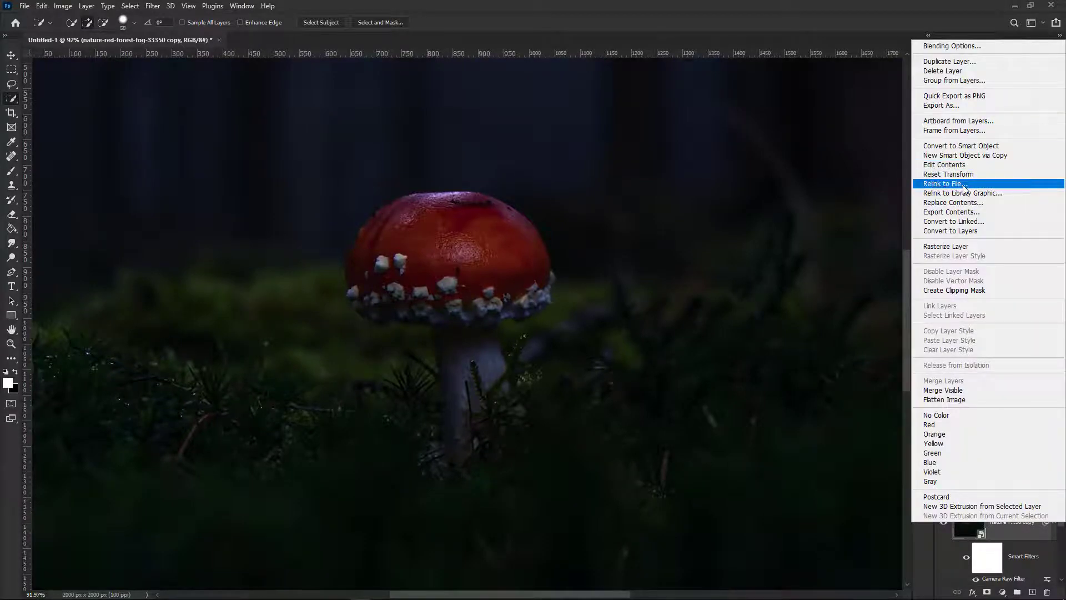
left_click(966, 61)
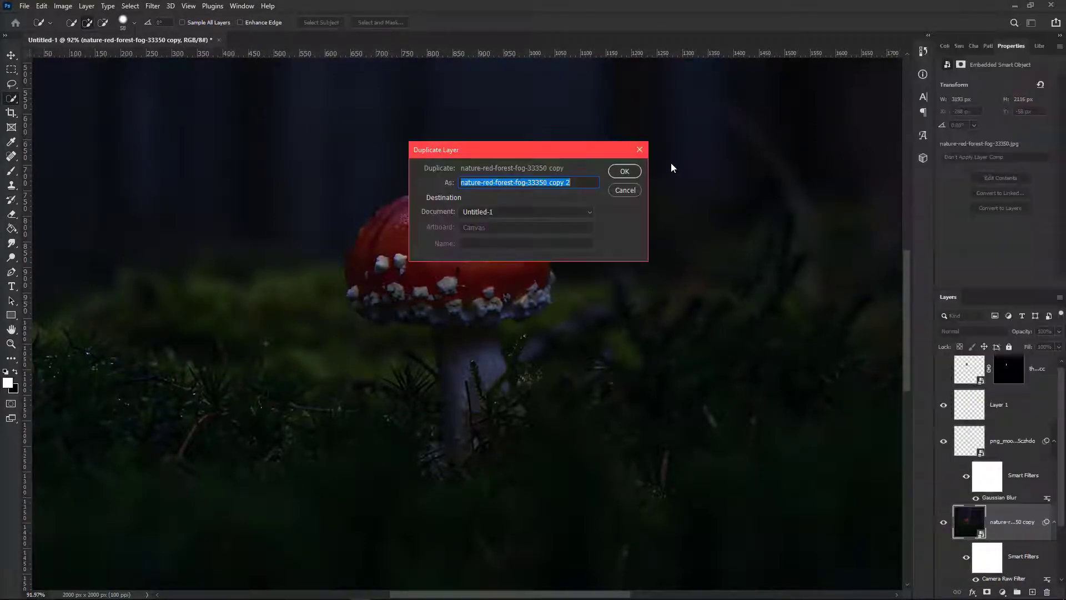
left_click(624, 171)
Select the mushroom's cap and stem on the duplicated layer with the Quick Selection tool and turn the selection into a layer mask
scroll(770, 374, "up", 1)
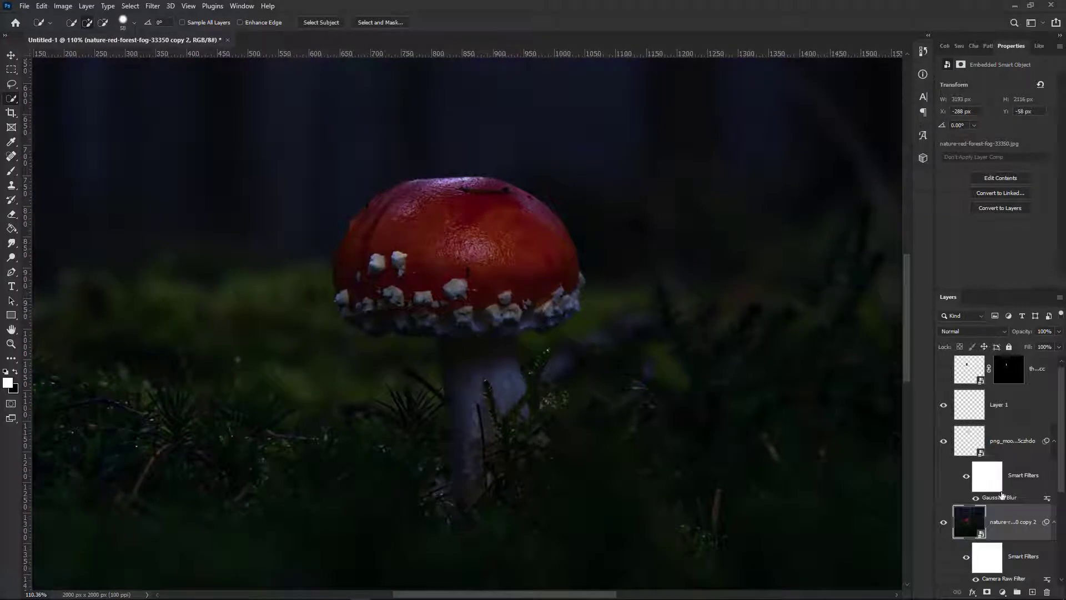
scroll(1002, 494, "down", 2)
scroll(1011, 502, "up", 1)
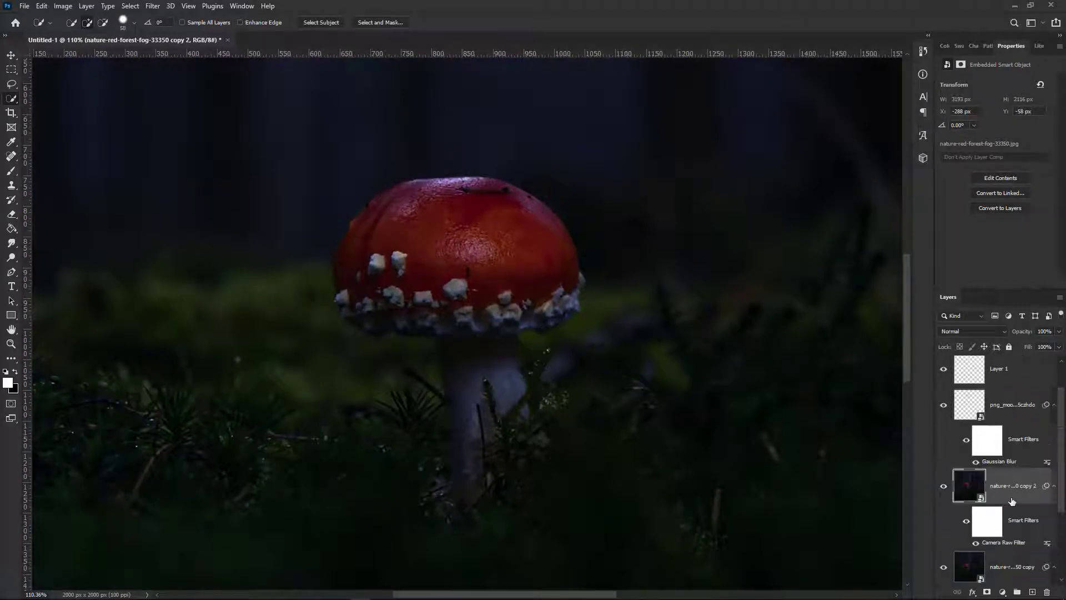
scroll(819, 451, "down", 3)
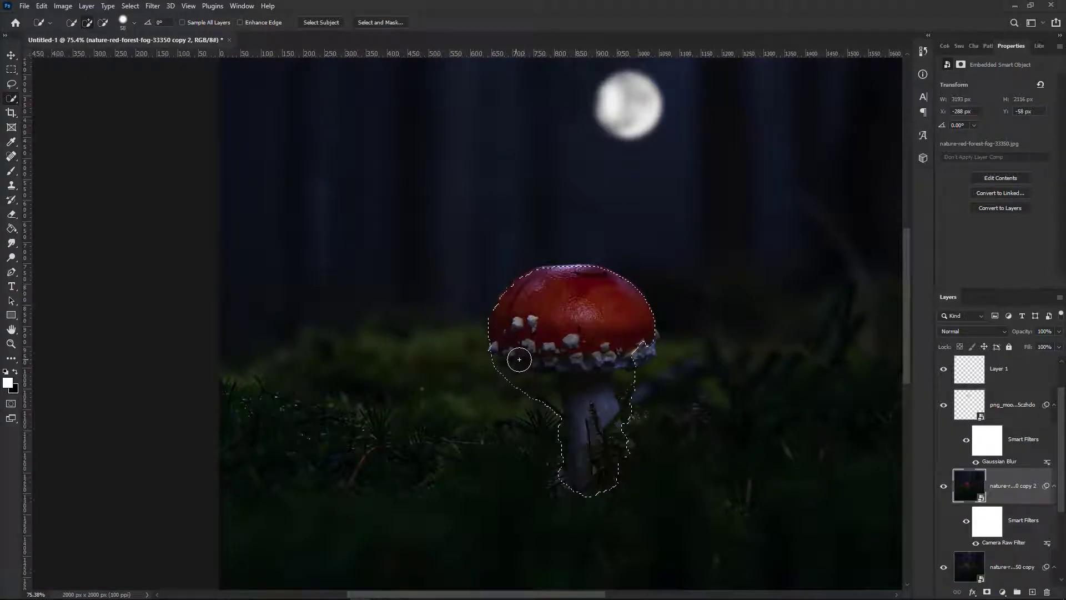
mouse_move(519, 360)
left_mouse_down()
mouse_move(543, 417)
mouse_move(533, 392)
mouse_move(502, 388)
mouse_move(545, 389)
mouse_move(583, 438)
left_mouse_up()
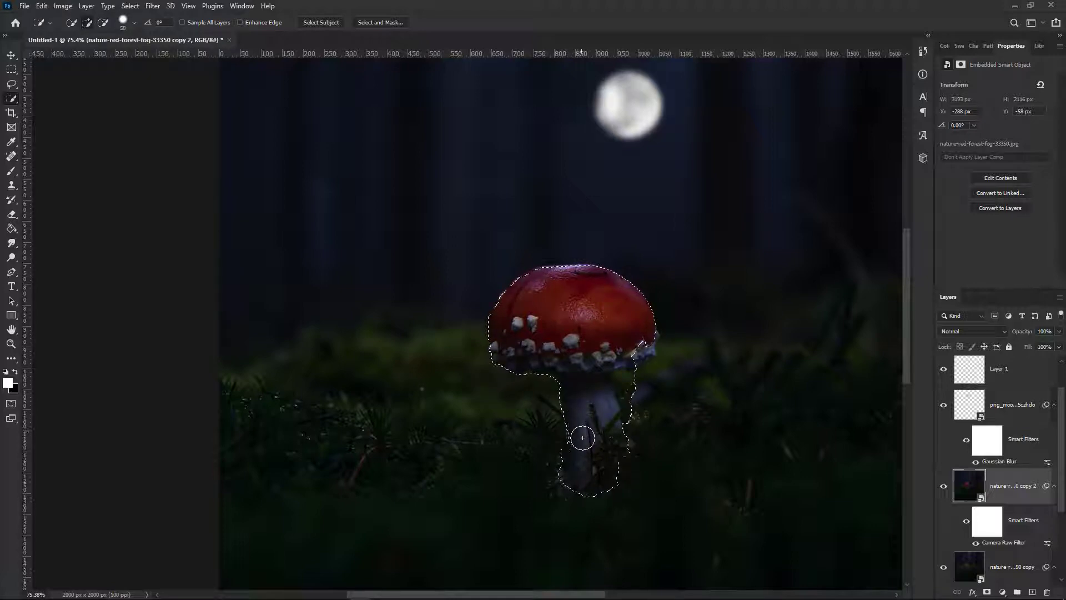
scroll(645, 390, "up", 5, "alt")
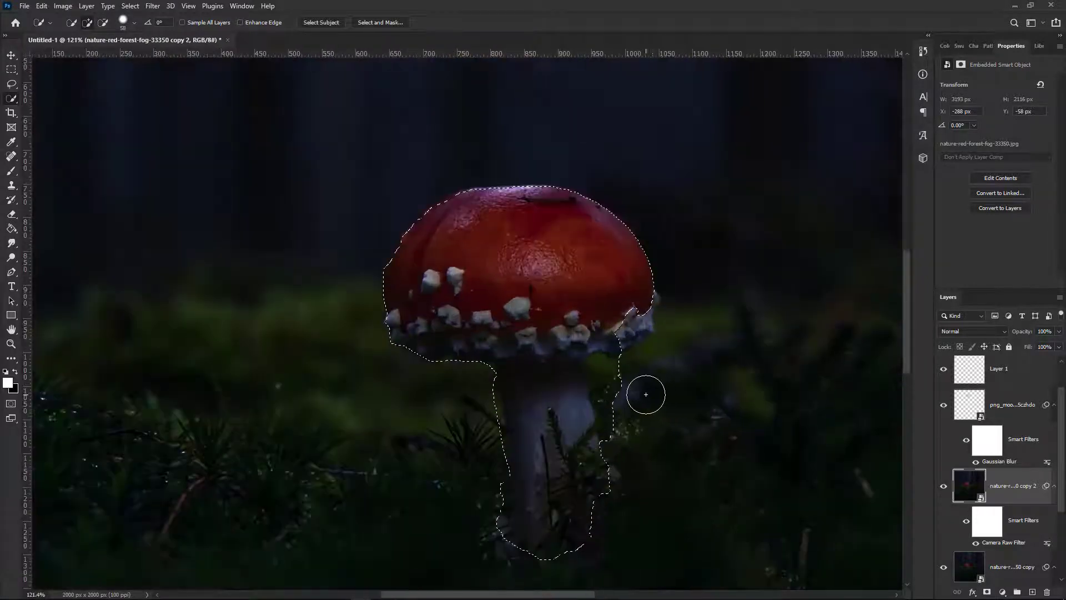
mouse_move(619, 354)
left_mouse_down()
mouse_move(607, 361)
mouse_move(591, 309)
mouse_move(588, 388)
mouse_move(588, 364)
mouse_move(590, 376)
mouse_move(602, 368)
mouse_move(586, 367)
mouse_move(614, 443)
left_mouse_up()
scroll(791, 465, "down", 3)
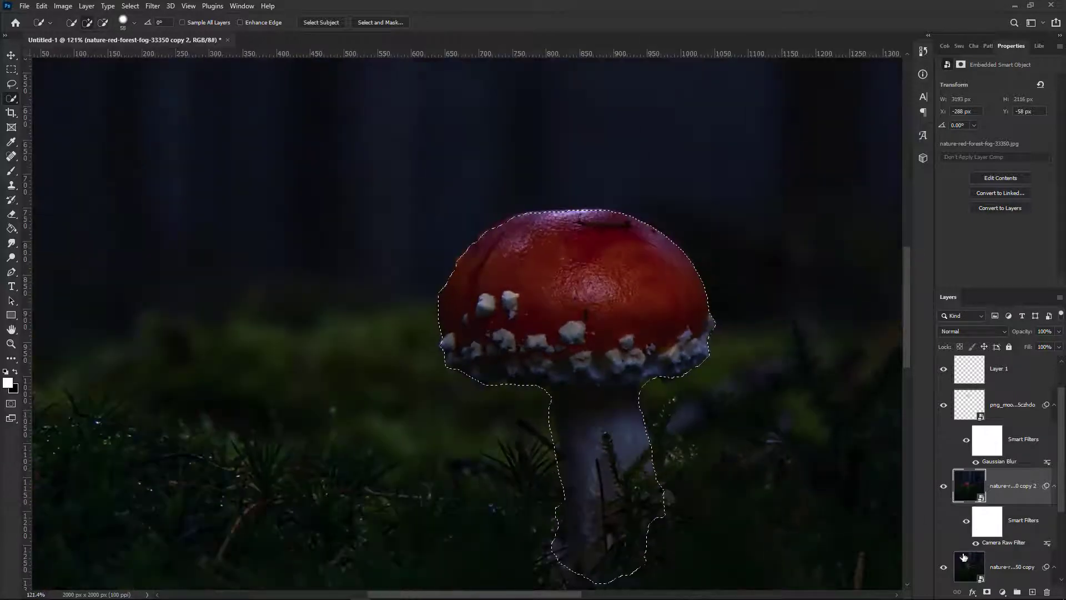
left_click(987, 592)
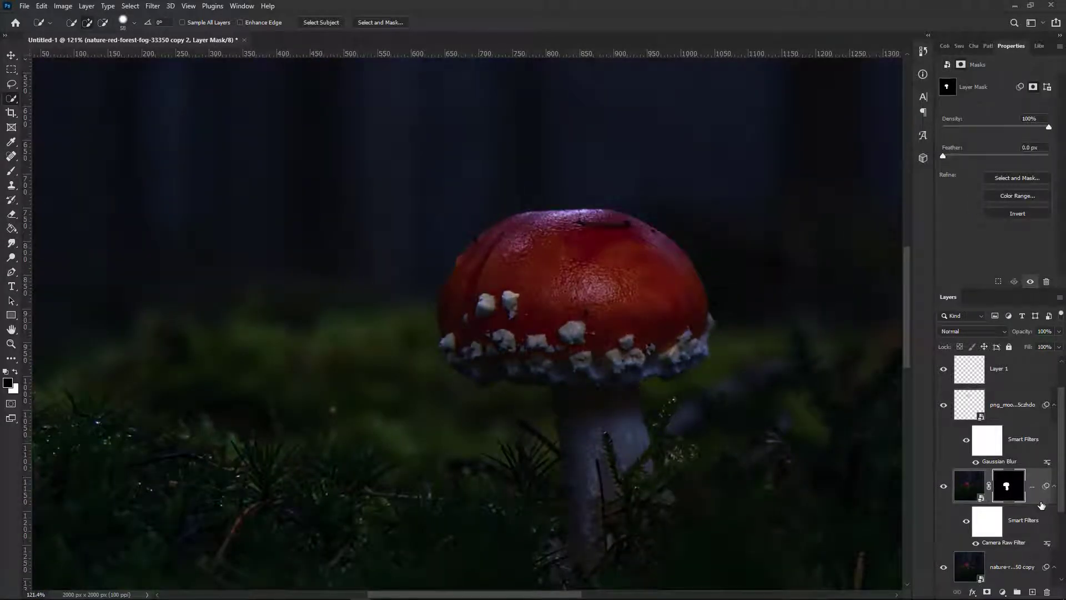
Add a Hue/Saturation adjustment clipped to the masked mushroom layer and shift its hue to about -57 for a purple cap
left_click(1016, 592)
left_click(1021, 484)
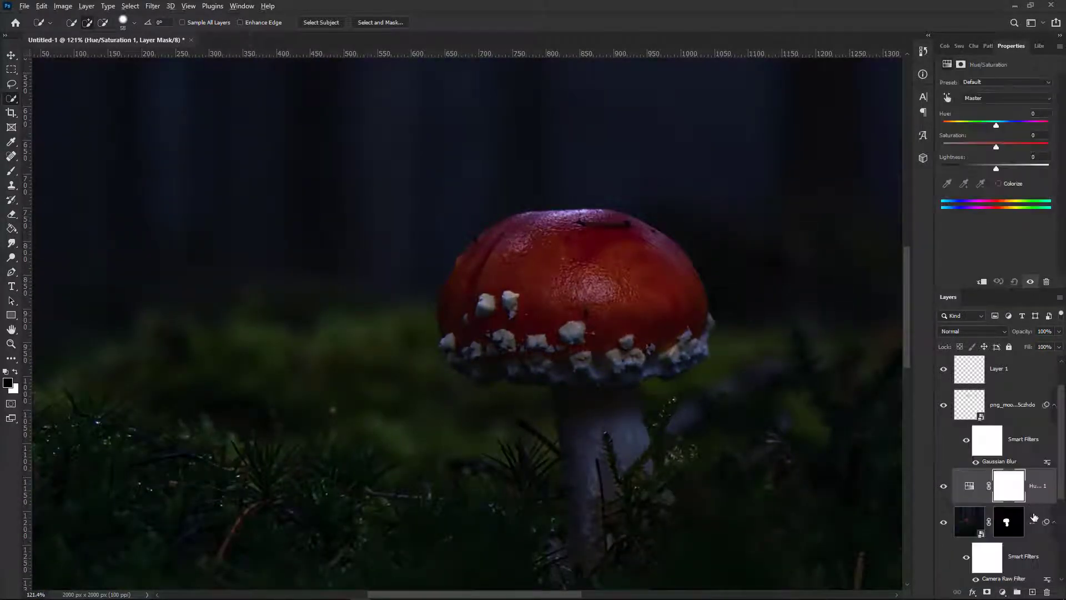
left_click(1039, 500, "alt")
left_click_drag(995, 125, 966, 125)
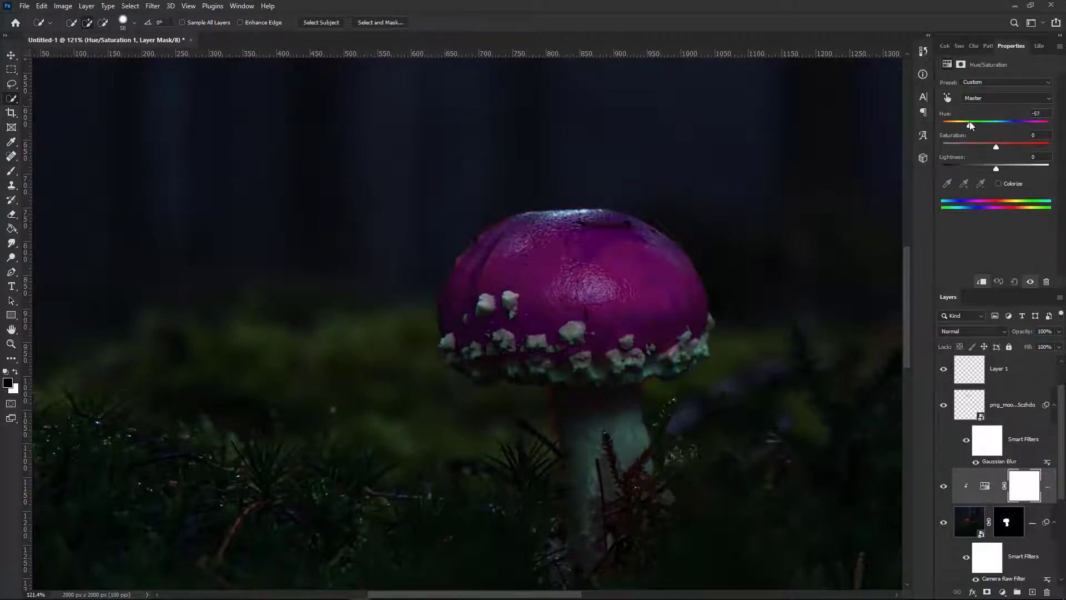
Switch to the Move tool and make the woman's layer visible again above the mushroom
scroll(745, 238, "down", 5)
left_click(11, 55)
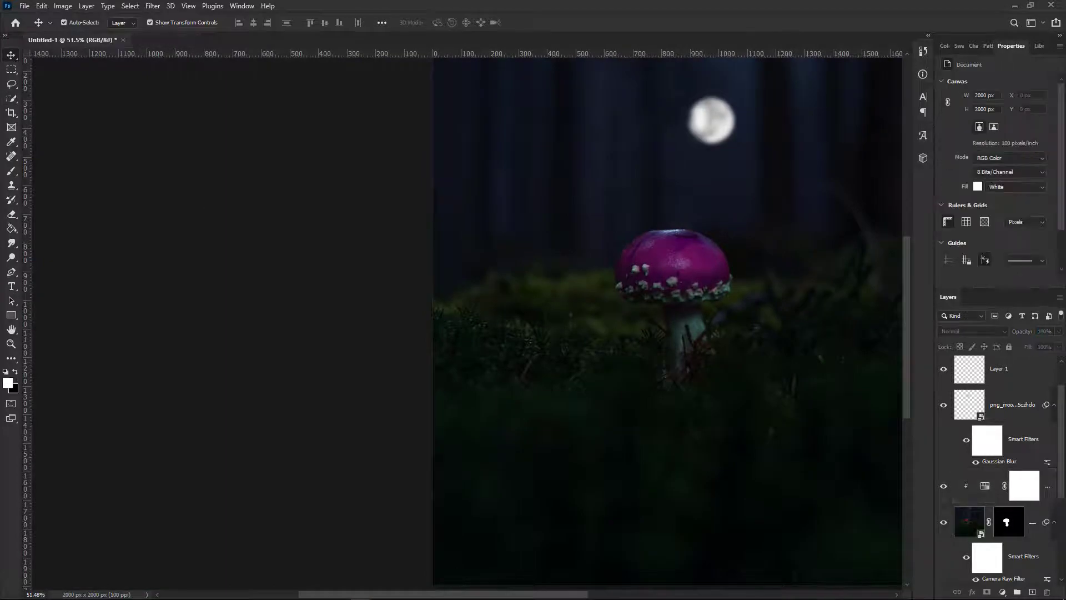
scroll(939, 377, "up", 1)
scroll(679, 196, "up", 2)
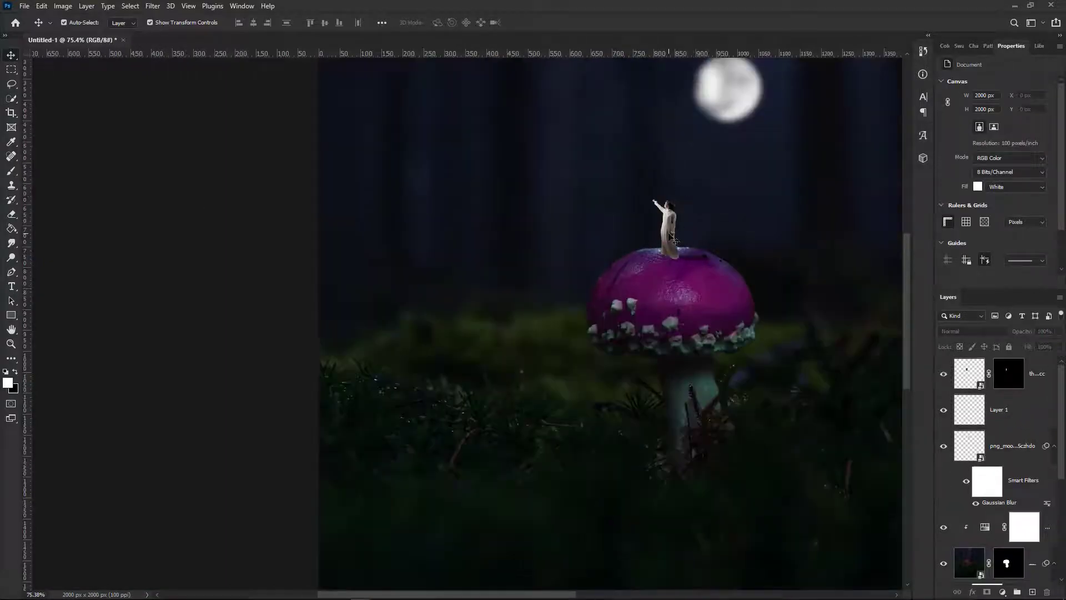
Place the lantern image into the composite, scale it down to about 520 px wide and position it beside the mushroom
key("alt+Tab")
key("alt+Tab")
left_click_drag(243, 111, 647, 322)
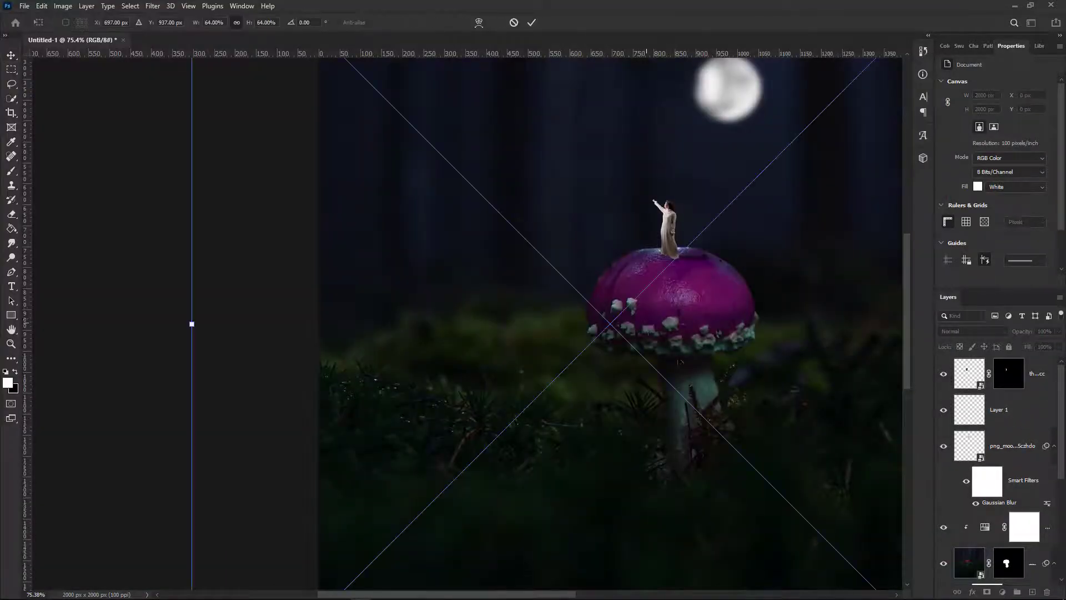
scroll(773, 221, "down", 4)
left_click_drag(578, 153, 383, 360)
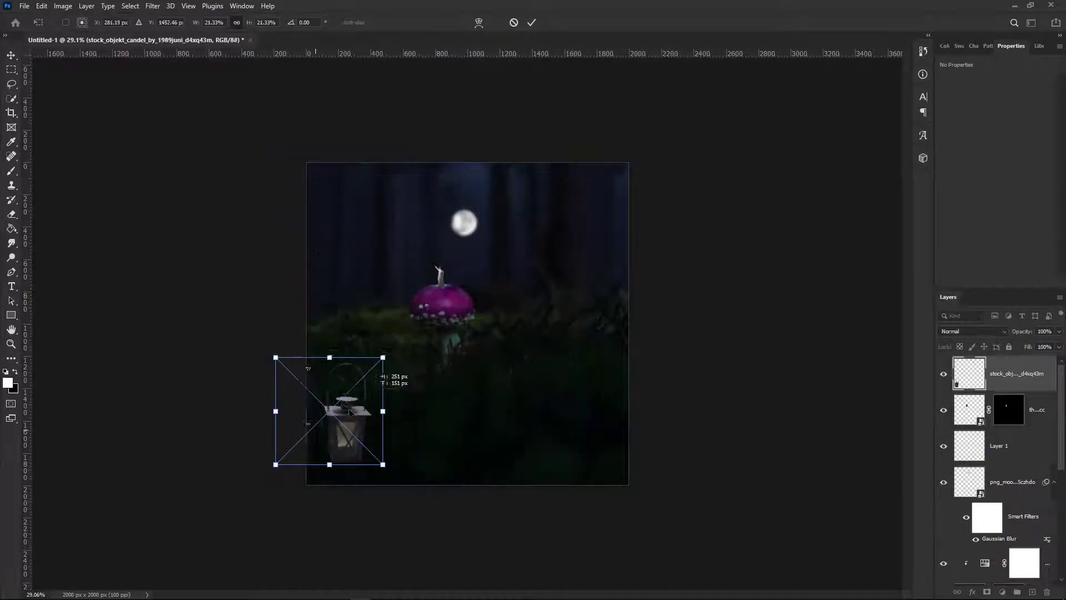
left_click_drag(350, 412, 562, 275)
scroll(532, 305, "up", 4)
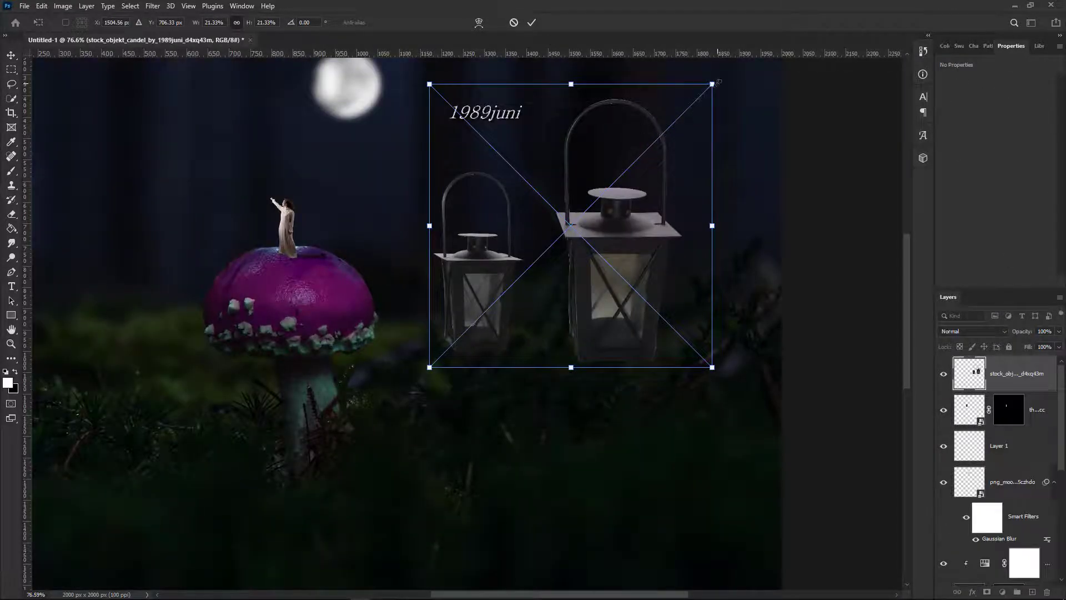
left_click_drag(718, 82, 680, 113)
key("Return")
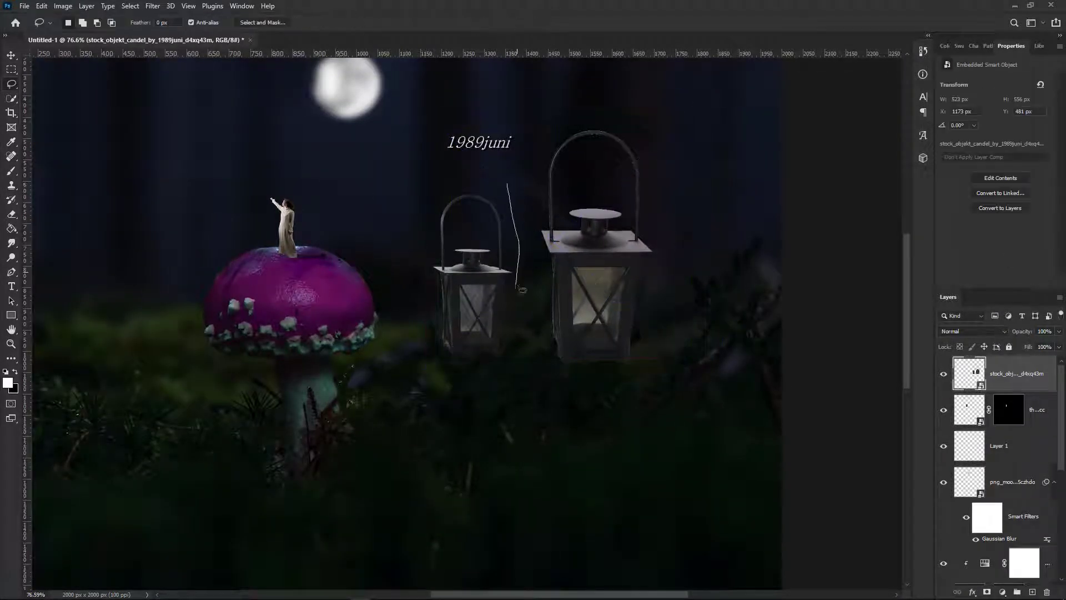
Outline the smaller lantern with the Lasso tool and turn the selection into a layer mask
left_click_drag(461, 188, 460, 184)
left_click(718, 341)
left_click(987, 591)
Scale the masked lantern down to 10.24% and position it so that it hangs from the woman's raised hand
key("v")
mouse_move(493, 282)
left_mouse_down()
mouse_move(308, 286)
mouse_move(207, 254)
left_mouse_up()
left_click_drag(369, 101, 305, 332)
scroll(267, 345, "up", 5)
left_click_drag(259, 400, 236, 94)
scroll(278, 105, "up", 6)
left_click_drag(275, 229, 354, 472)
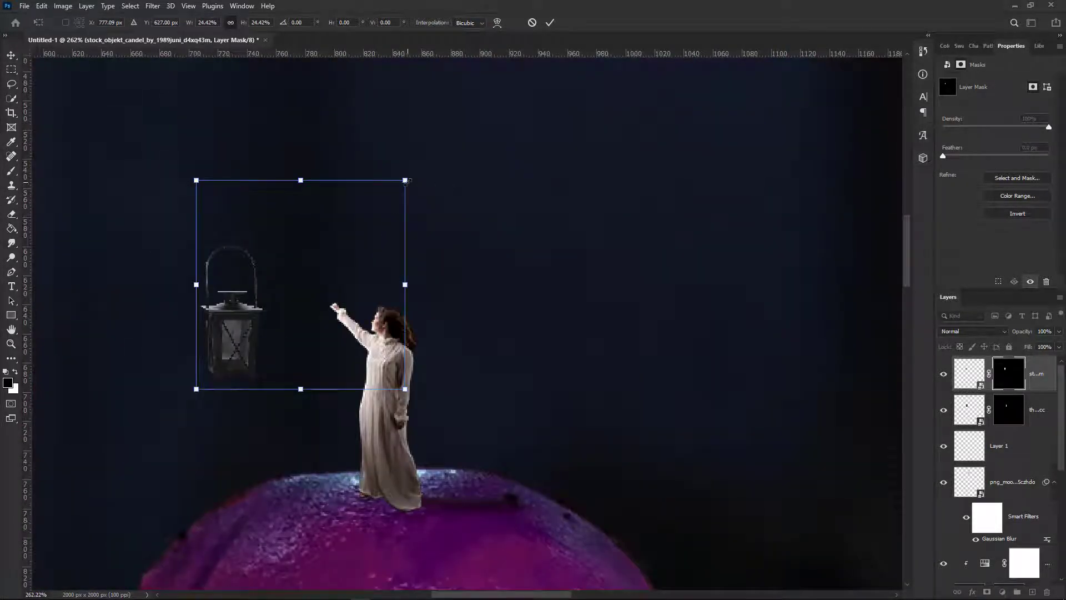
left_click_drag(406, 181, 283, 298)
left_click_drag(211, 371, 339, 344)
scroll(346, 256, "up", 6)
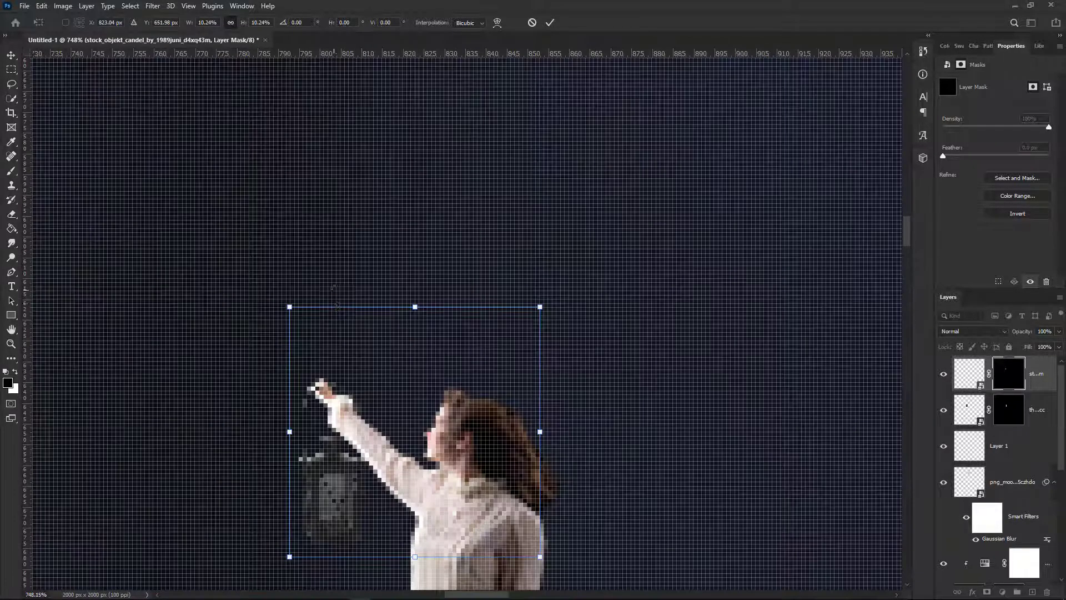
left_click_drag(326, 515, 322, 521)
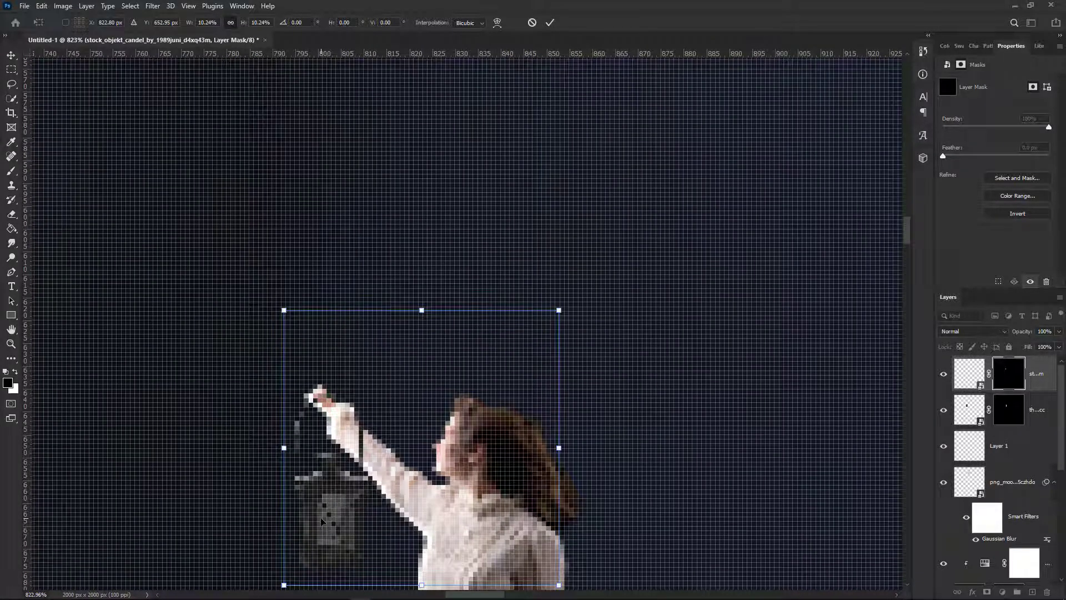
Brush black on the lantern's mask to hide the part of its handle that overlaps the woman's hand and sleeve
left_click(12, 172)
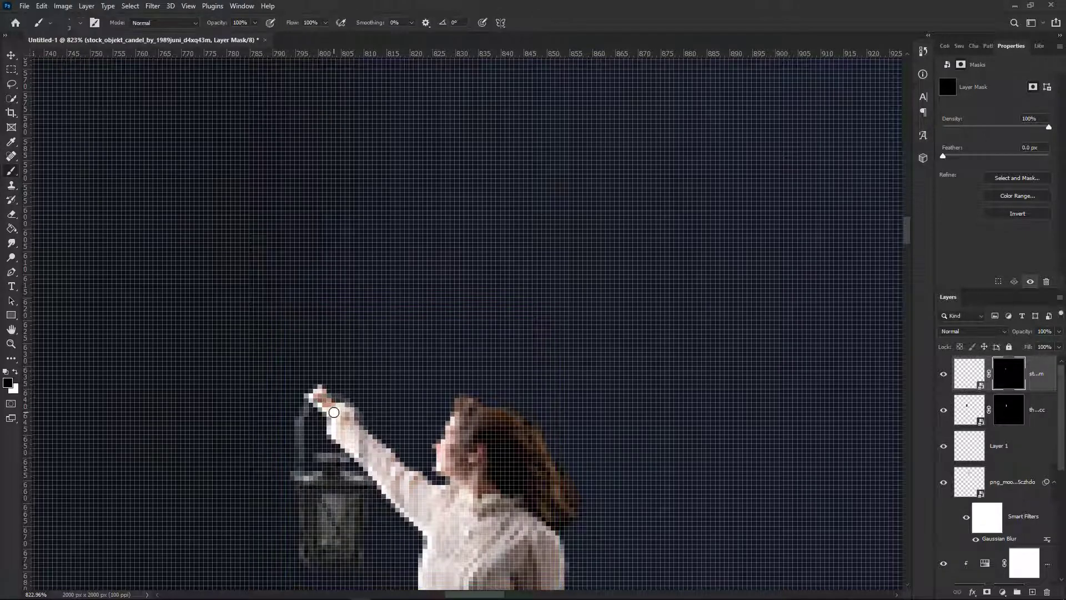
scroll(353, 384, "up", 5)
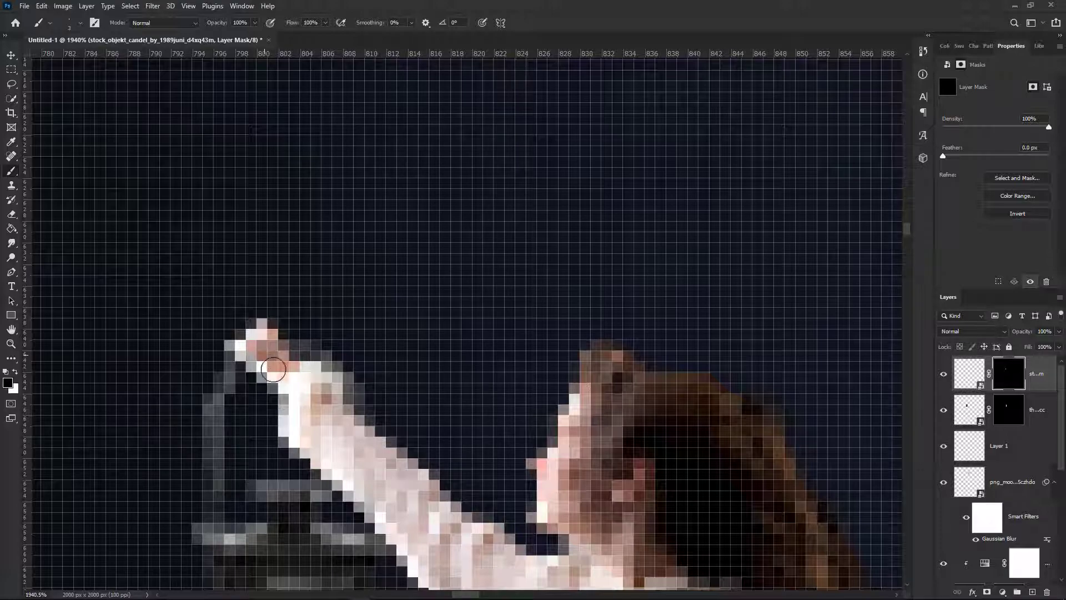
scroll(382, 387, "down", 5)
scroll(383, 387, "down", 2)
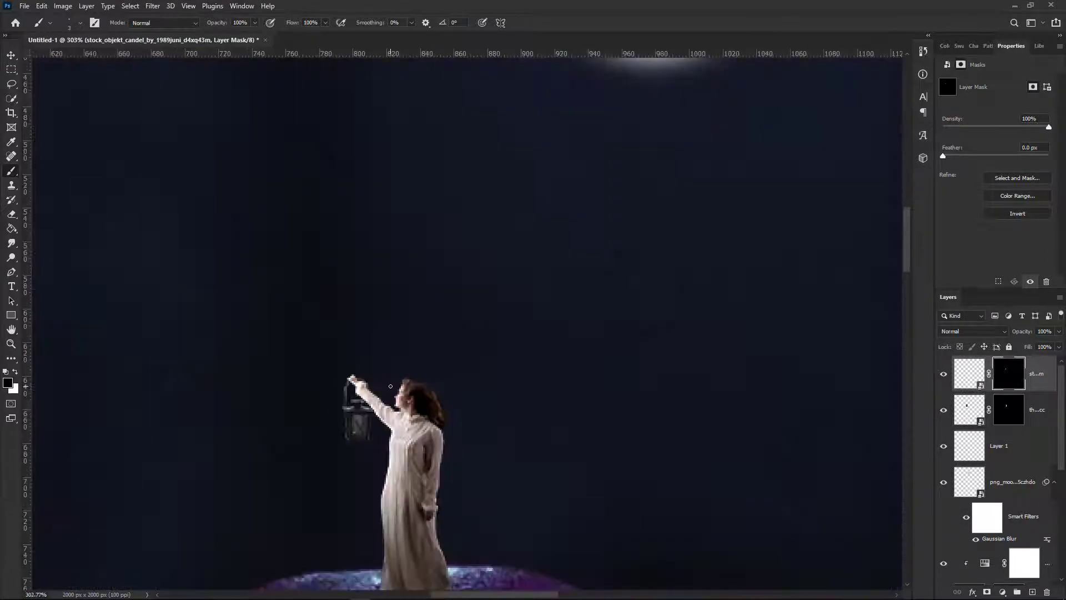
scroll(377, 387, "up", 3)
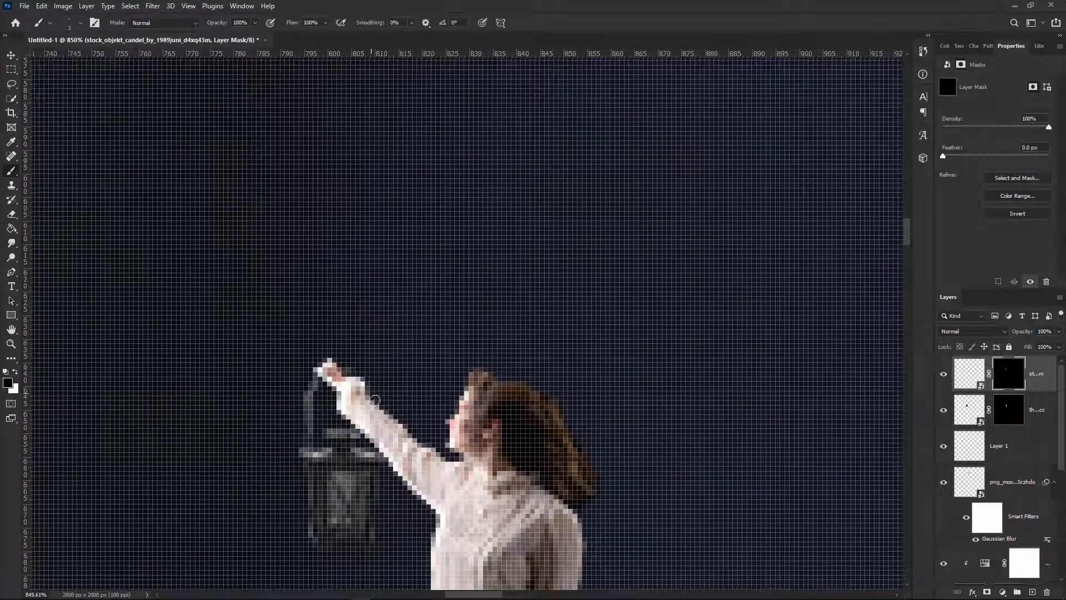
scroll(356, 380, "down", 5)
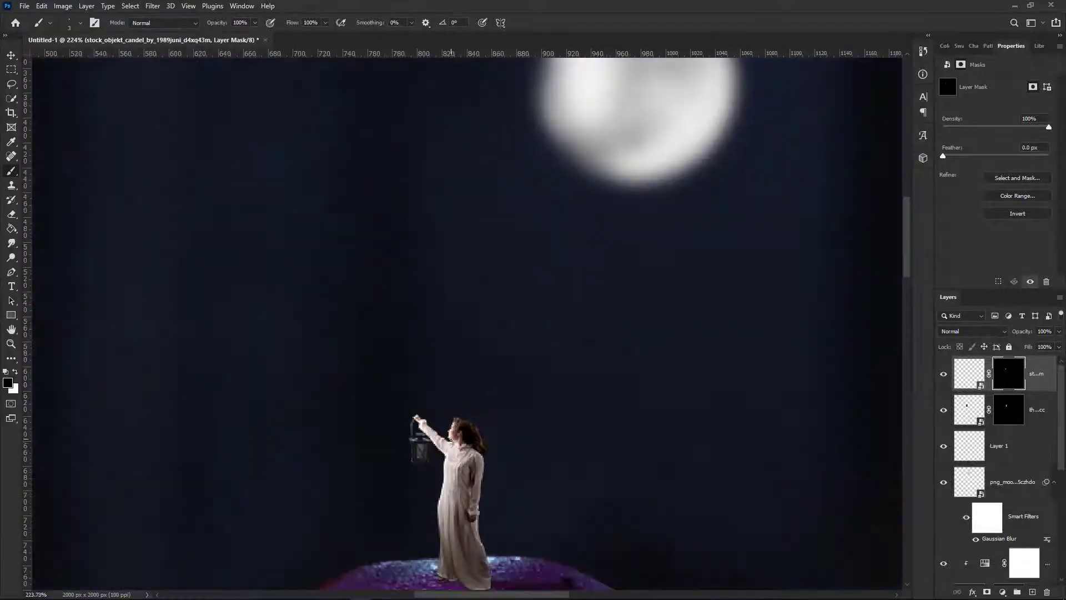
scroll(458, 462, "down", 2)
scroll(458, 462, "down", 4)
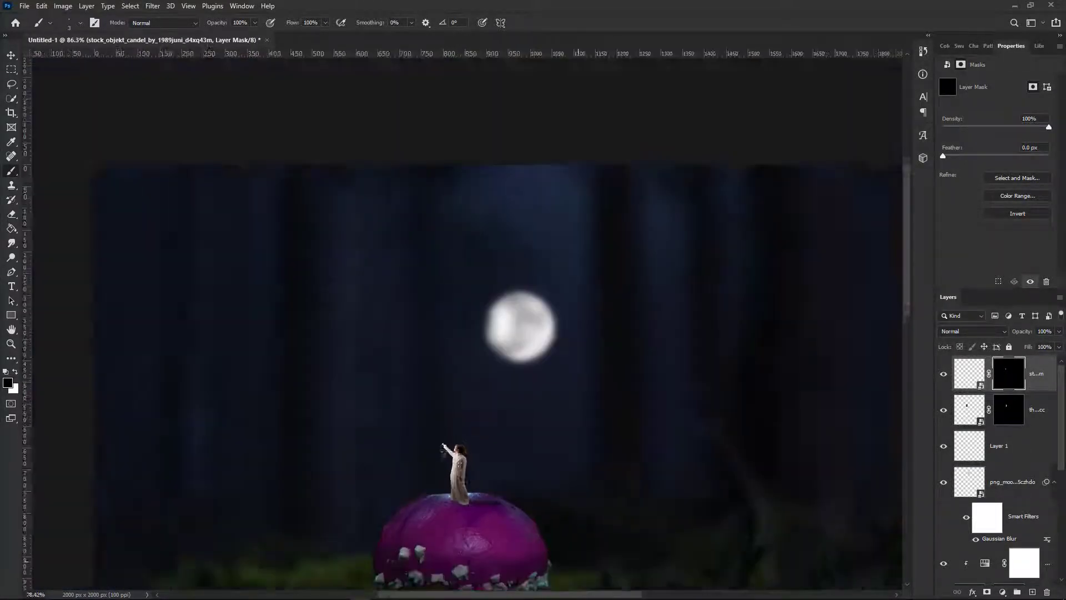
Place the butterfly_2 image, flip it horizontally to face the woman and scale it to 44.33% in front of her lantern
key("alt+Tab")
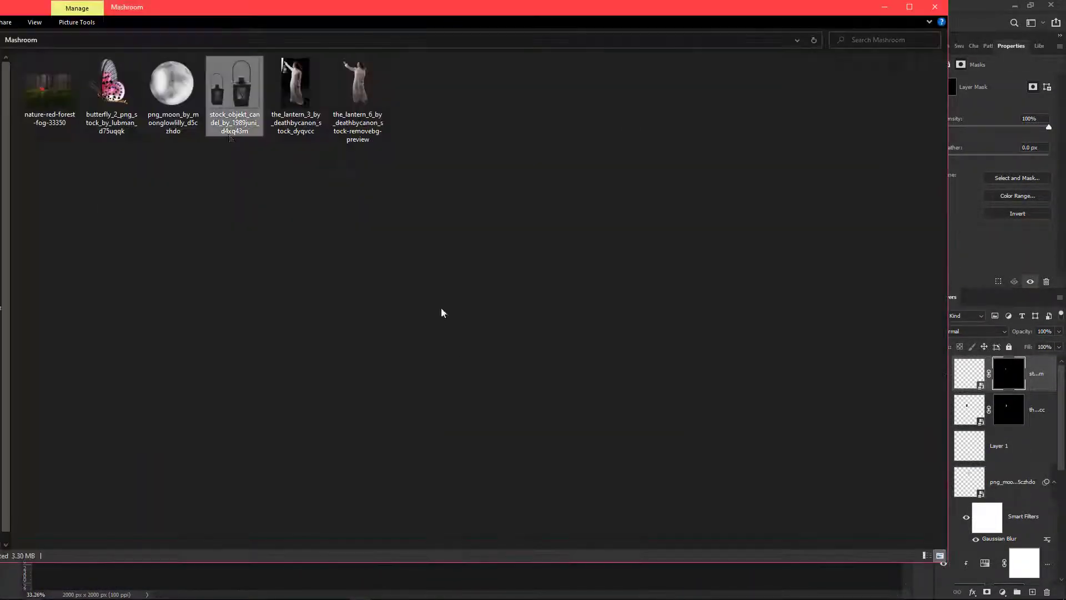
left_click_drag(136, 131, 395, 245)
right_click(445, 348)
left_click(499, 522)
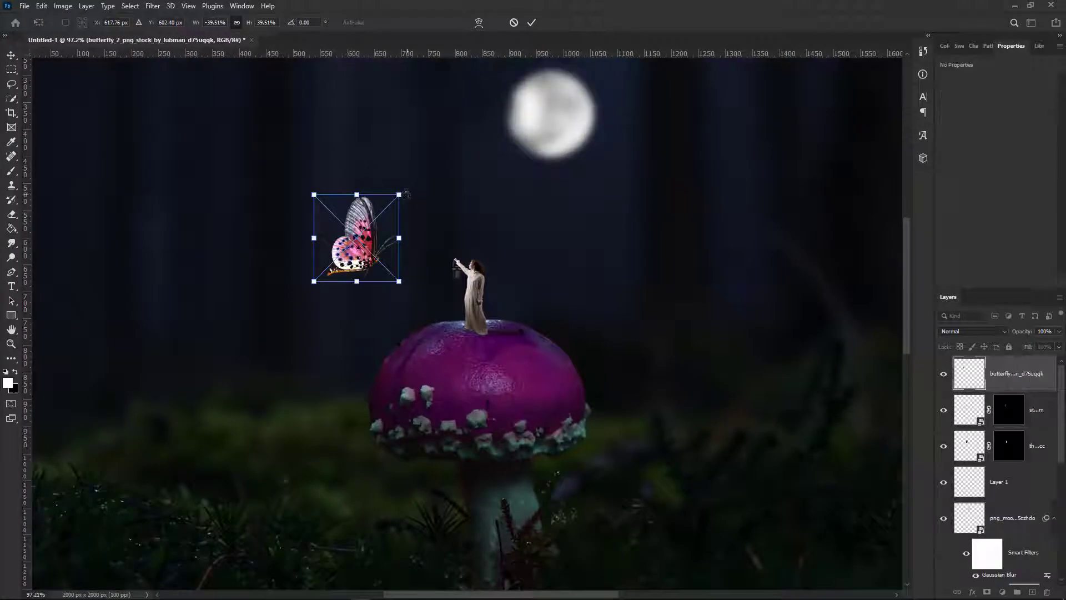
mouse_move(399, 194)
left_mouse_down()
mouse_move(421, 182)
mouse_move(401, 210)
left_mouse_up()
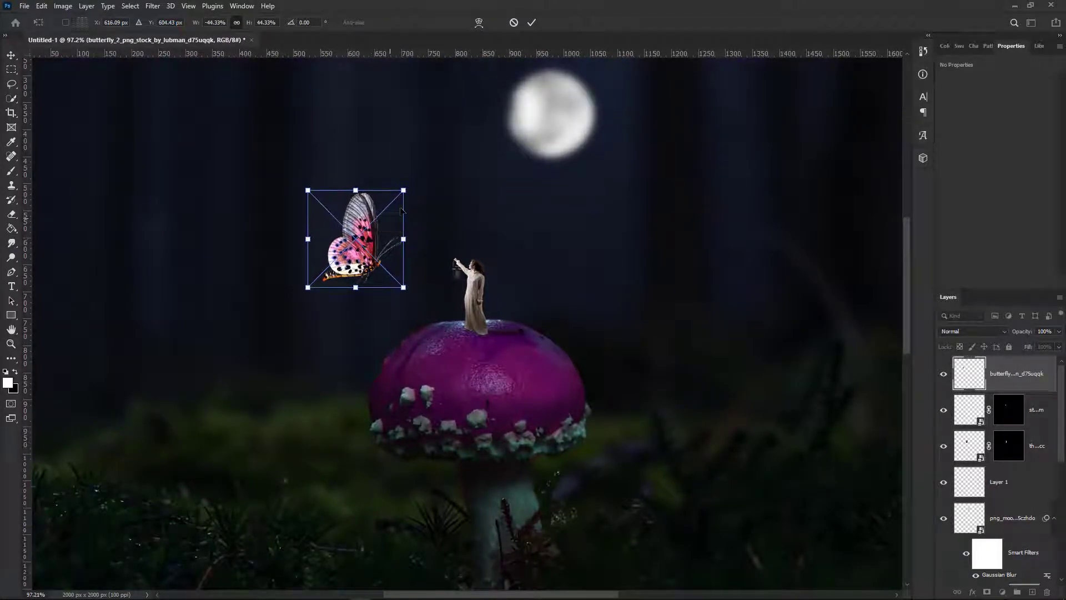
left_click(532, 23)
key("b")
scroll(404, 244, "down", 5)
left_click(687, 341)
left_click(566, 234)
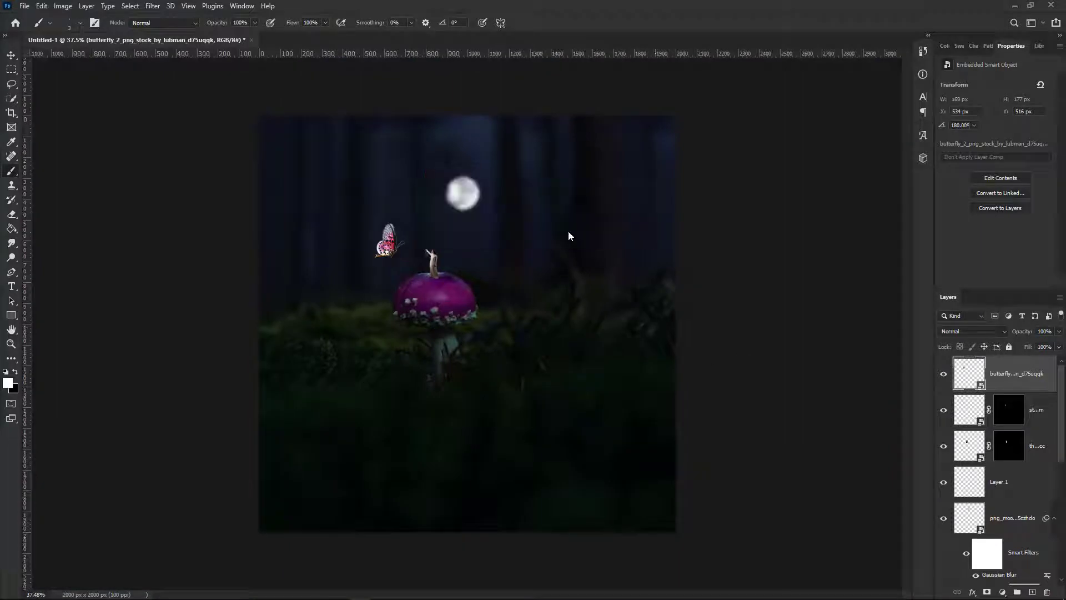
Add a new layer above the butterfly and set the Brush foreground color to the pinkish red be4351
left_click(12, 55)
scroll(404, 214, "up", 5)
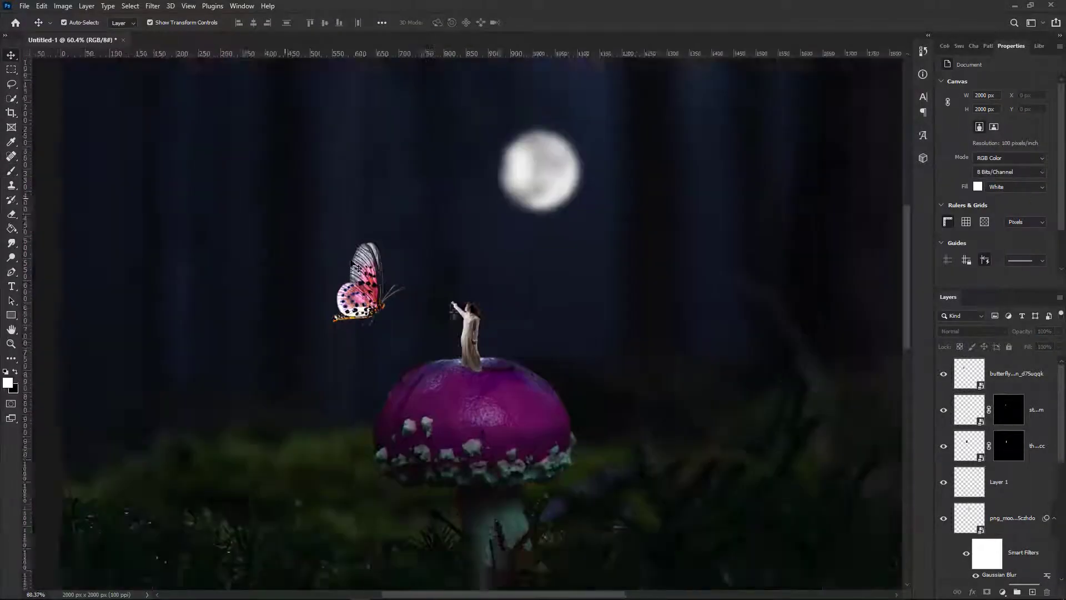
left_click(371, 312)
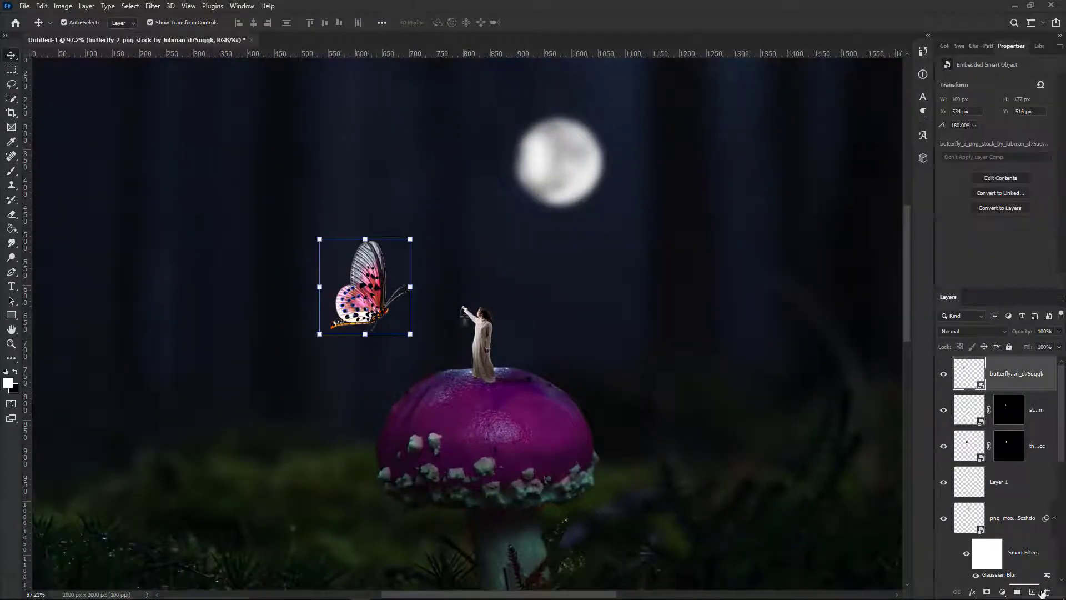
left_click(1033, 592)
left_click(12, 171)
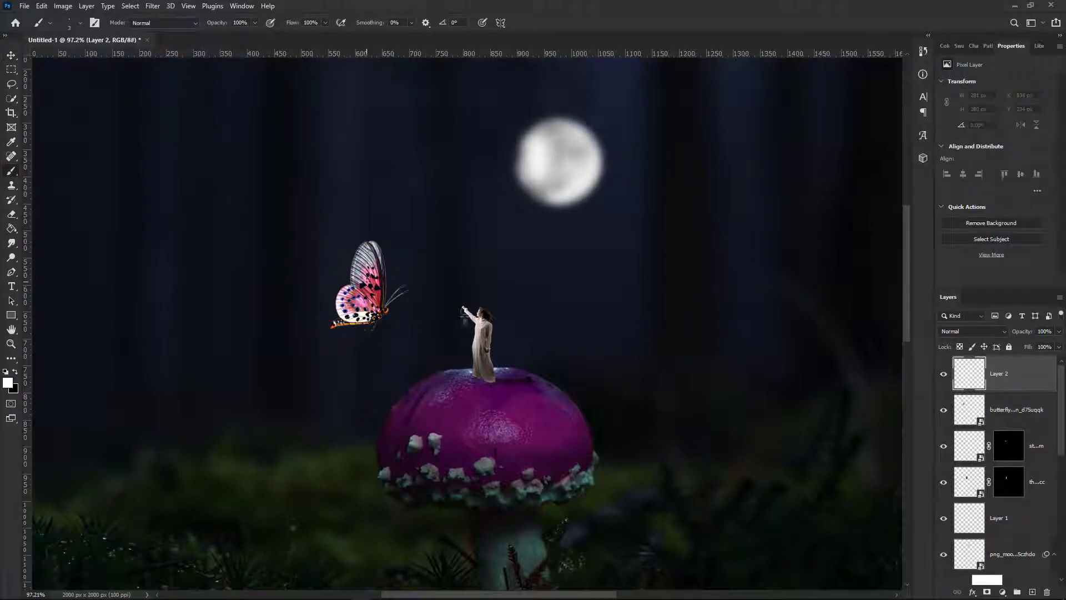
left_click(8, 383)
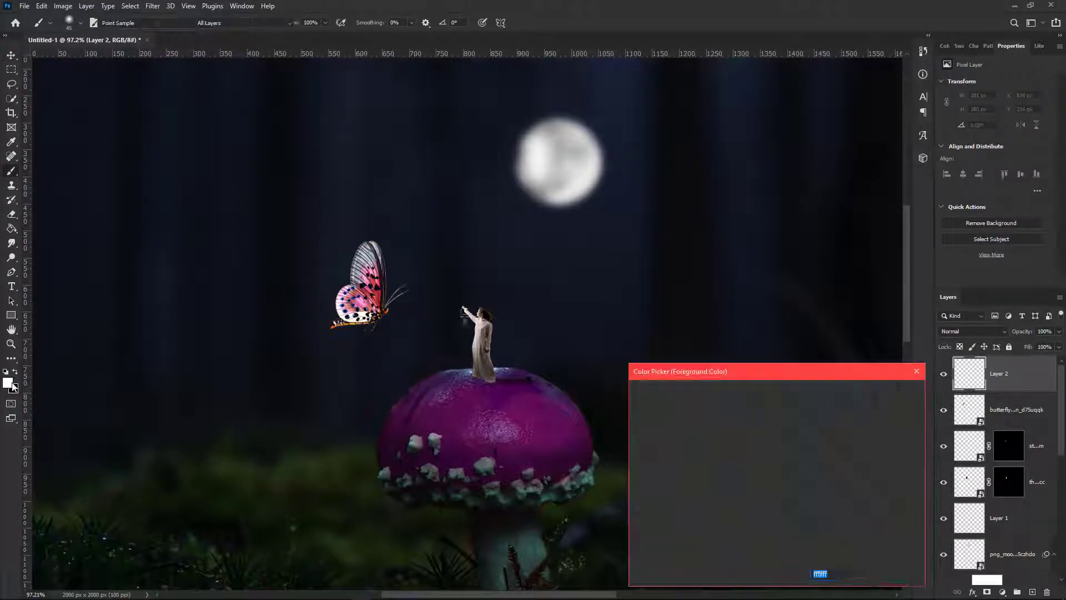
left_click(722, 427)
left_click(874, 390)
Paint a soft red glow over the butterfly's wings with a larger brush and set the layer's blend mode to Screen
key("bracketright")
key("bracketright")
key("bracketright")
mouse_move(383, 290)
left_mouse_down()
mouse_move(364, 295)
mouse_move(367, 275)
mouse_move(372, 300)
left_mouse_up()
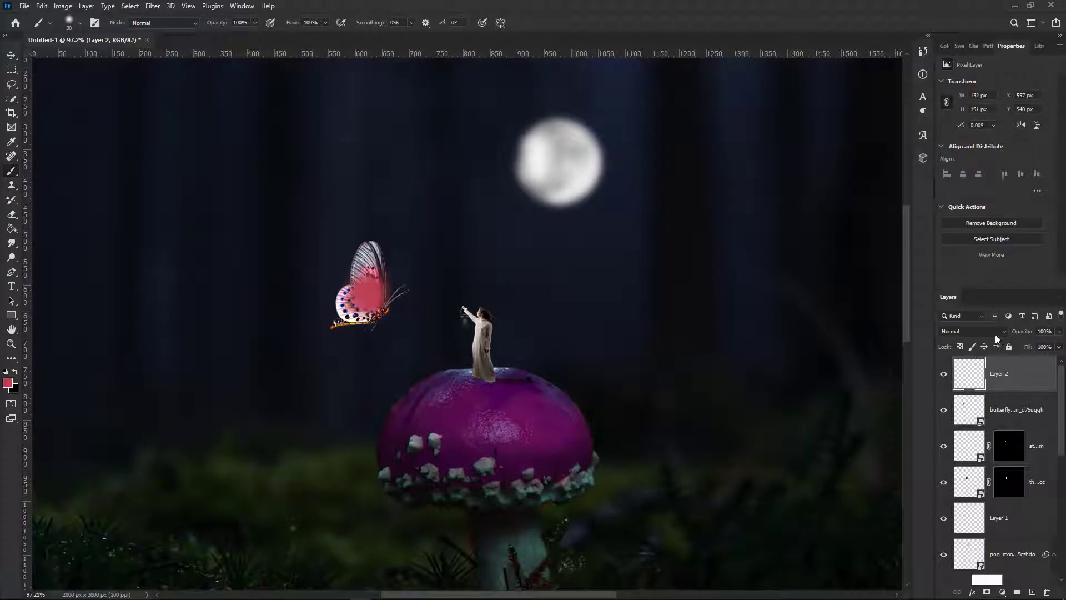
left_click(973, 331)
left_click(955, 413)
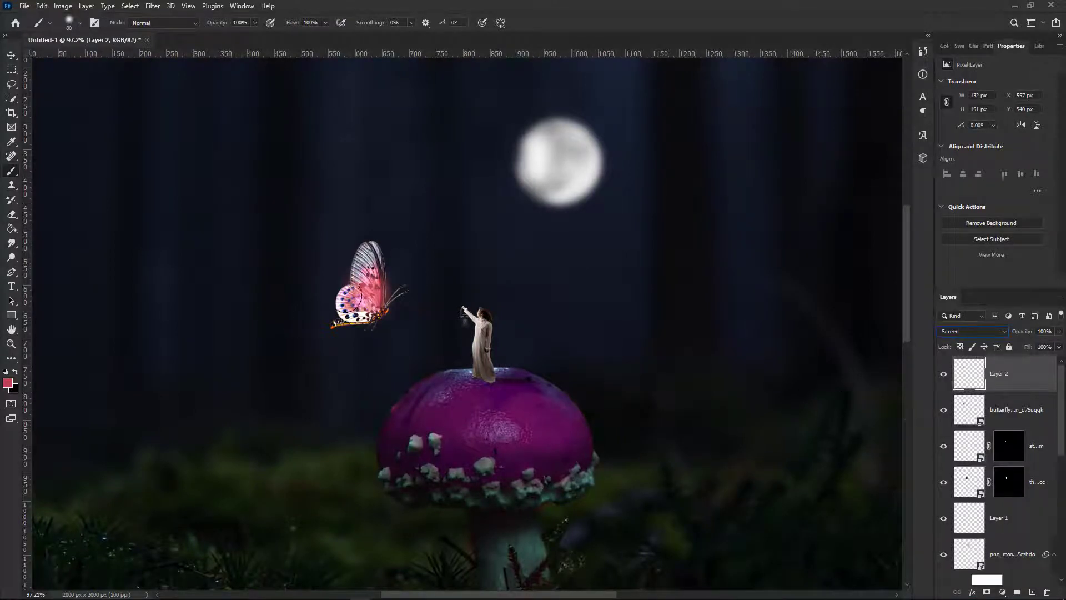
Add another new layer on top, reduce the brush size and set the foreground color to white (ffffff)
left_click(1032, 592)
key("bracketleft")
key("bracketleft")
key("bracketleft")
scroll(426, 269, "up", 3)
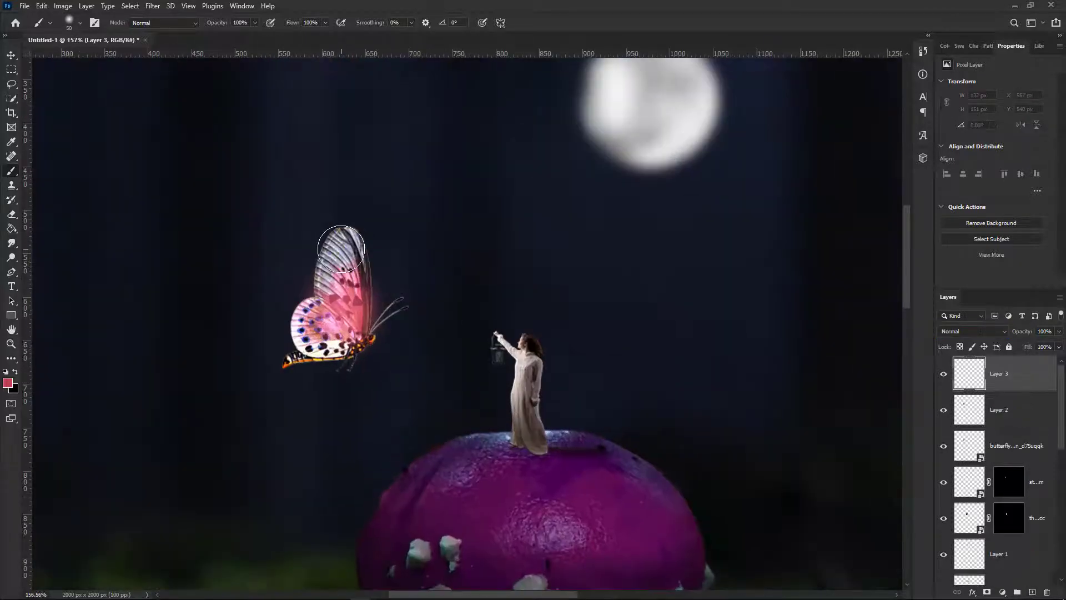
left_click(8, 382)
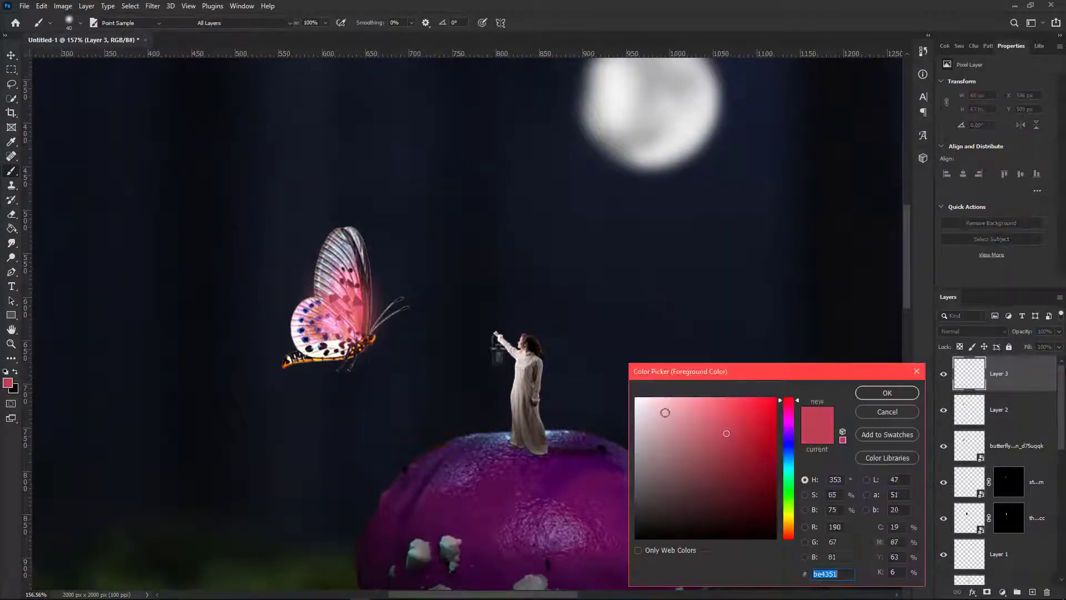
type("ffffff")
key("Return")
Paint white over the butterfly's upper wing and lower wing edge, and set the layer's blend mode to Overlay
key("b")
scroll(365, 267, "up", 2)
mouse_move(364, 239)
left_mouse_down()
mouse_move(344, 231)
mouse_move(313, 294)
left_mouse_up()
mouse_move(322, 367)
left_mouse_down()
mouse_move(328, 381)
mouse_move(292, 371)
left_mouse_up()
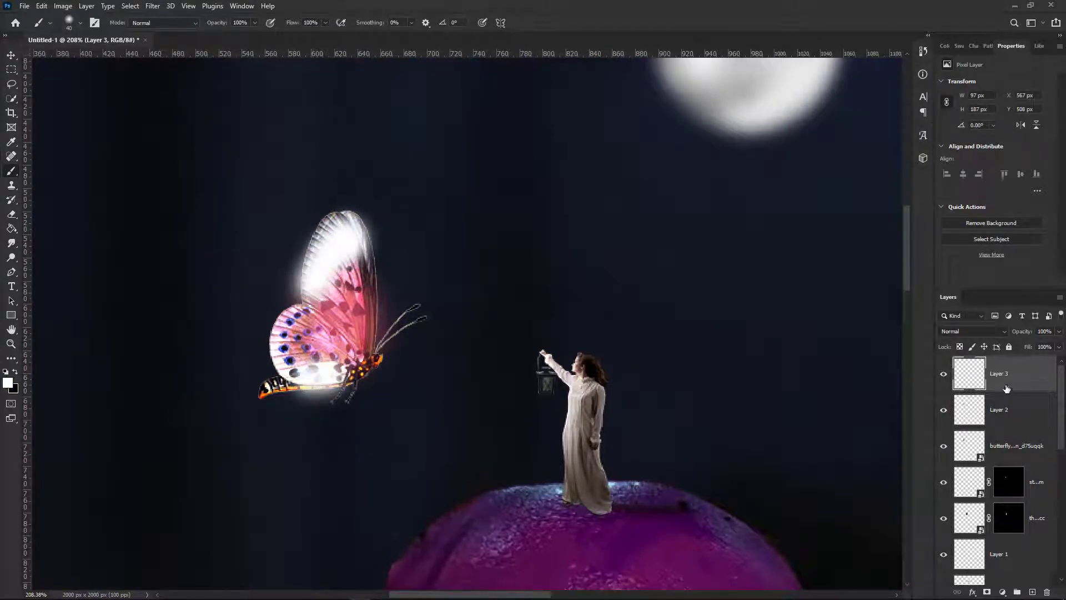
left_click(988, 333)
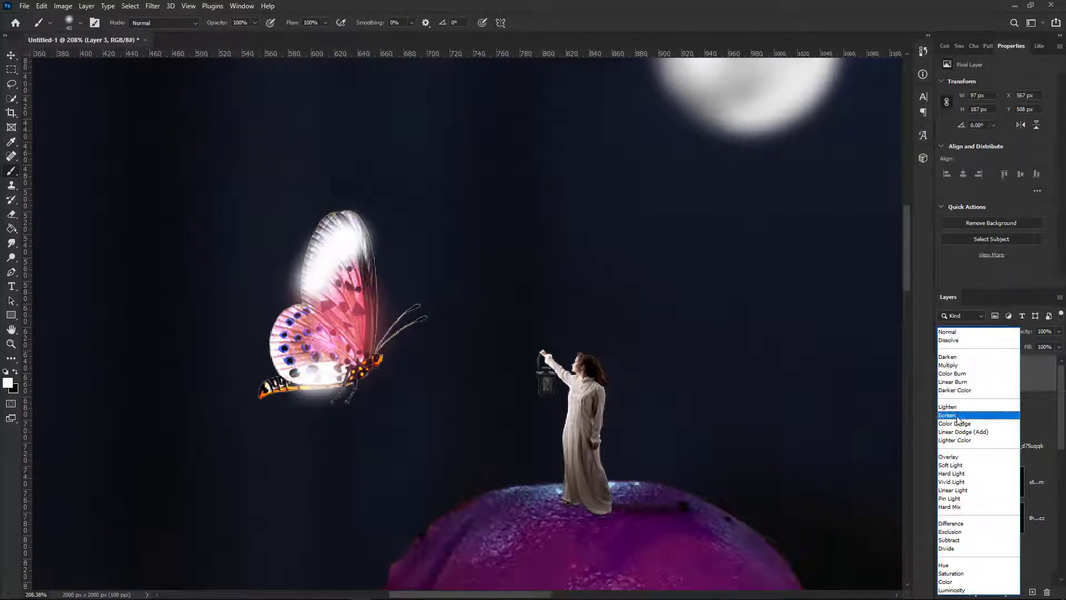
left_click(969, 458)
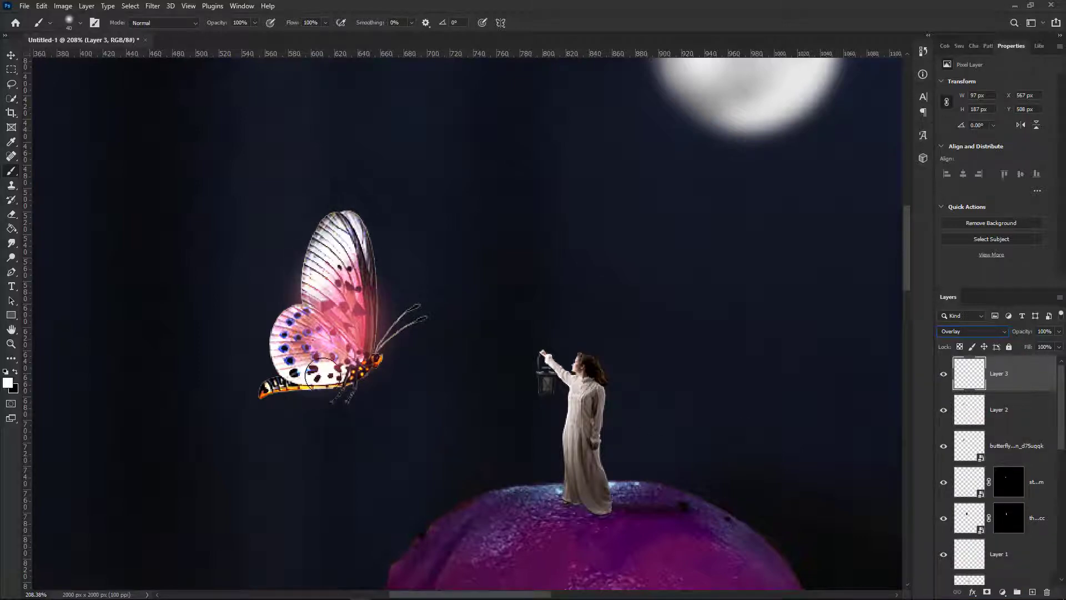
Set the foreground color to golden orange be8f2f and paint along the butterfly's body with a small brush
left_click(8, 382)
left_click(302, 383)
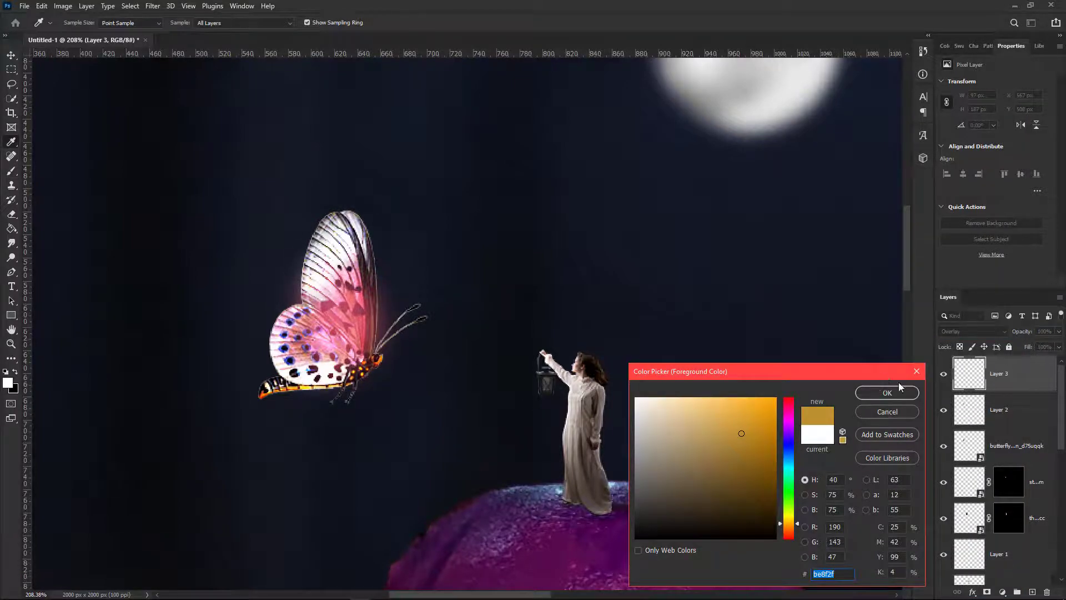
left_click(899, 390)
key("b")
scroll(405, 352, "up", 5)
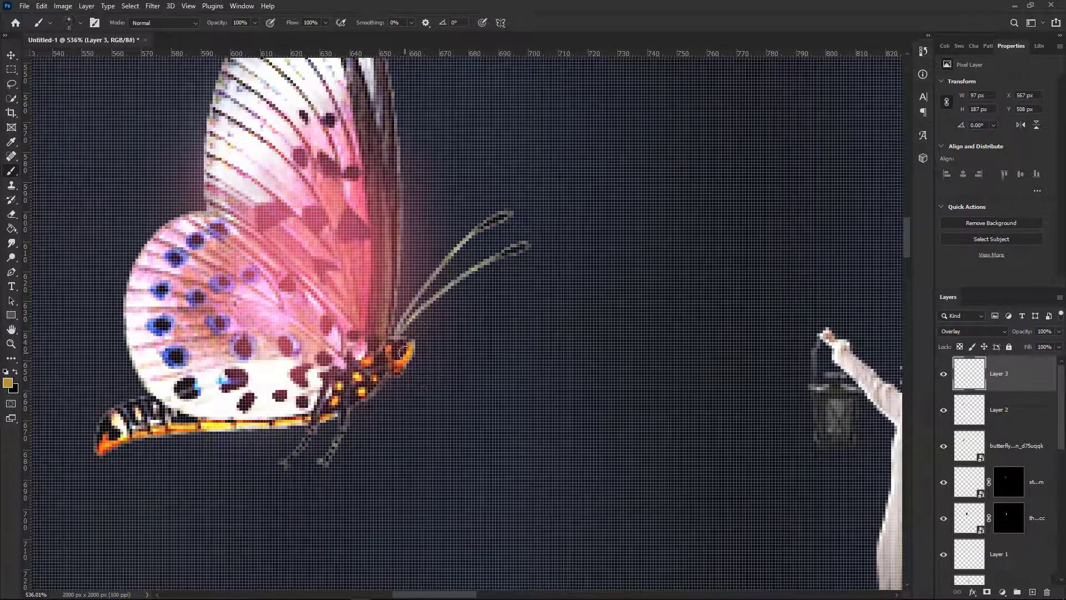
scroll(405, 352, "up", 2)
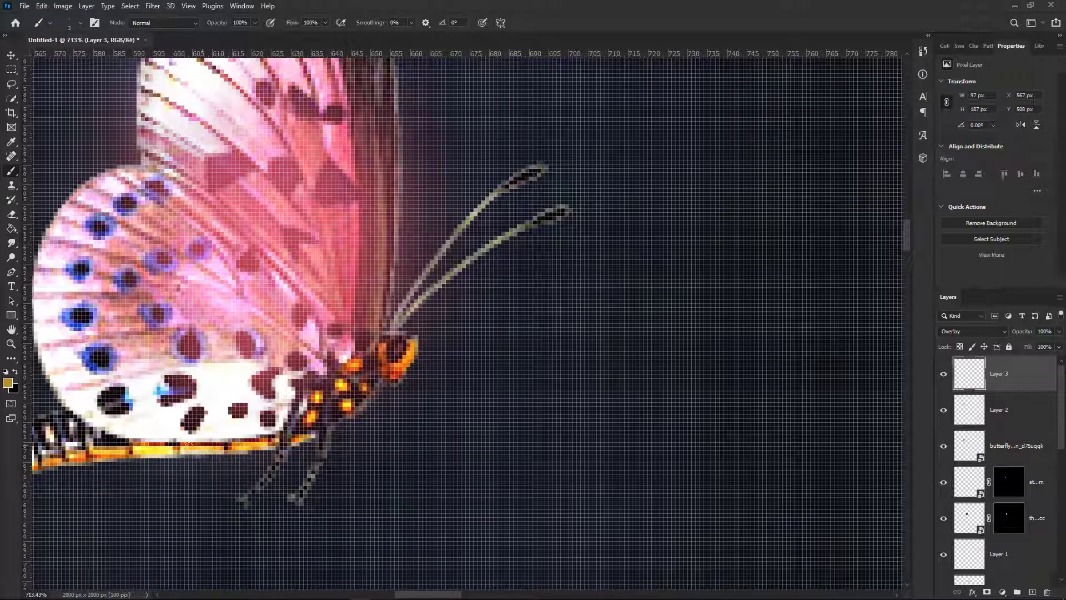
left_click_drag(101, 451, 334, 403)
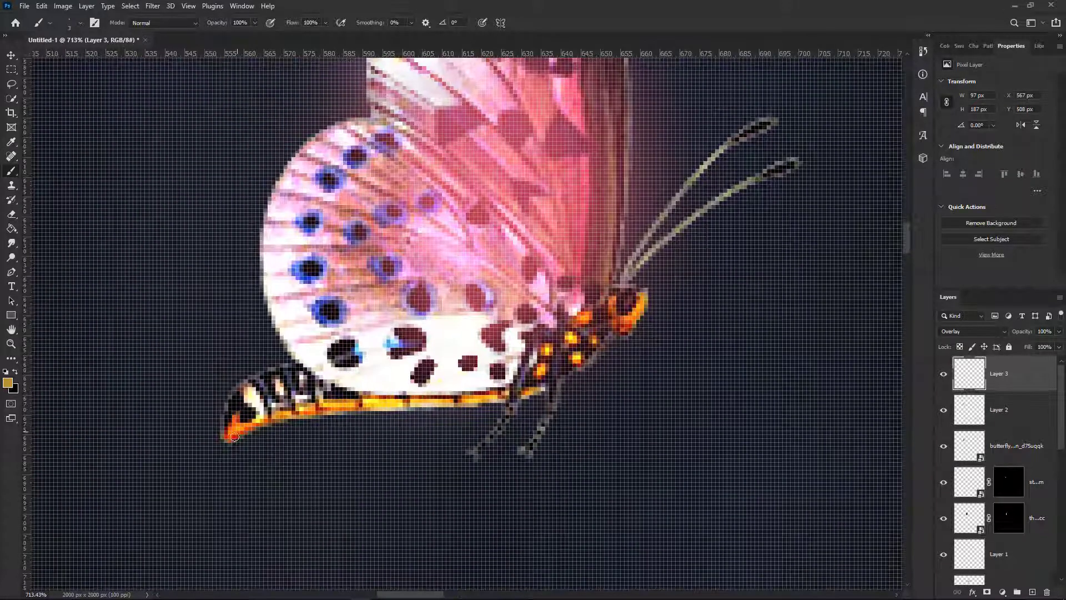
scroll(225, 433, "down", 12)
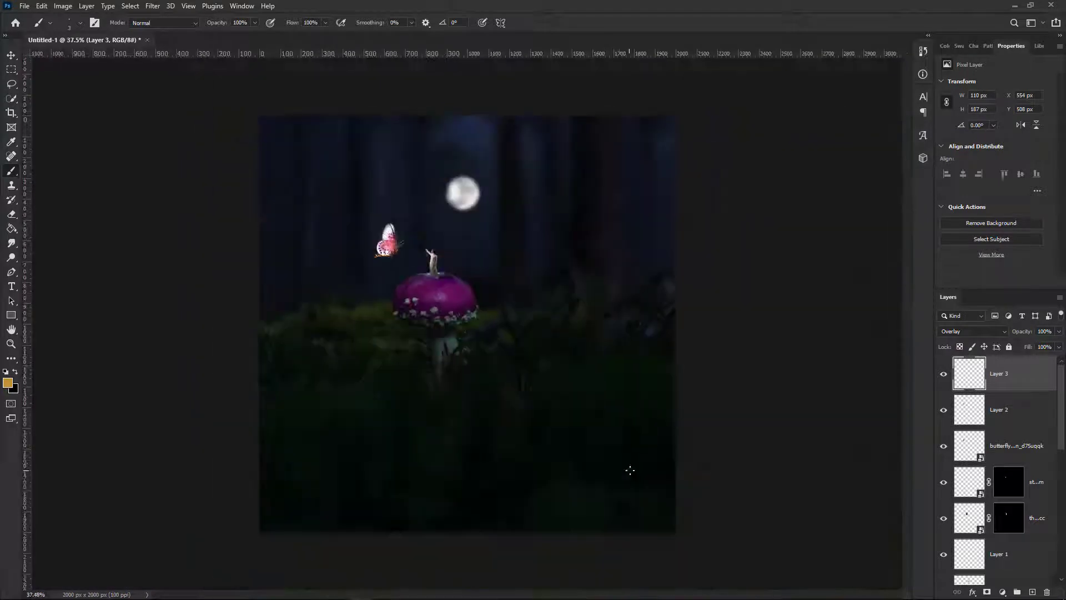
Switch to the Move tool and check the whole composite
left_click(11, 55)
scroll(628, 305, "up", 2)
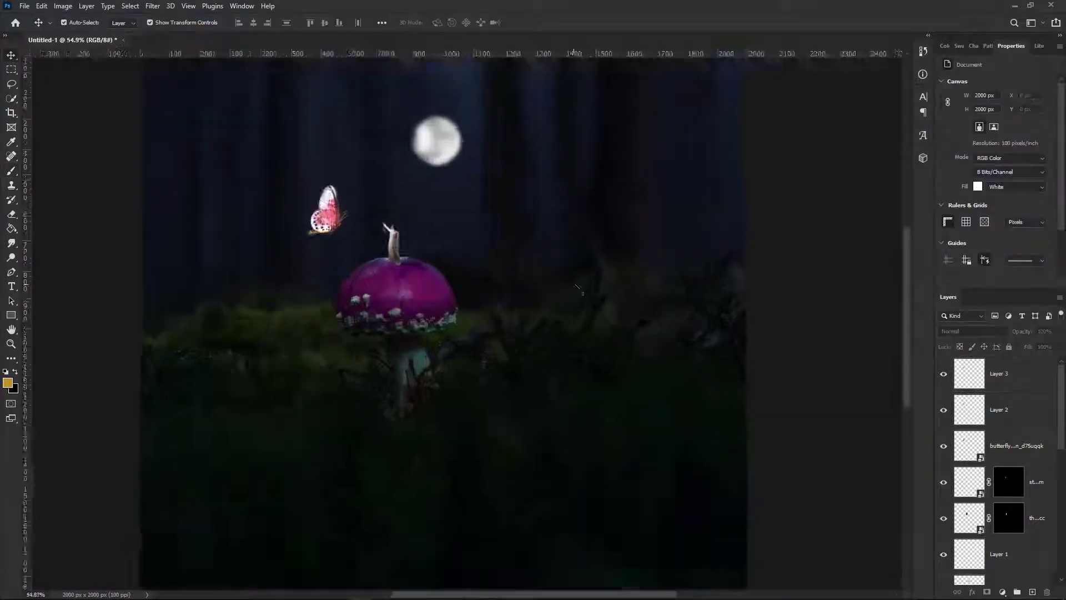
scroll(627, 306, "down", 4)
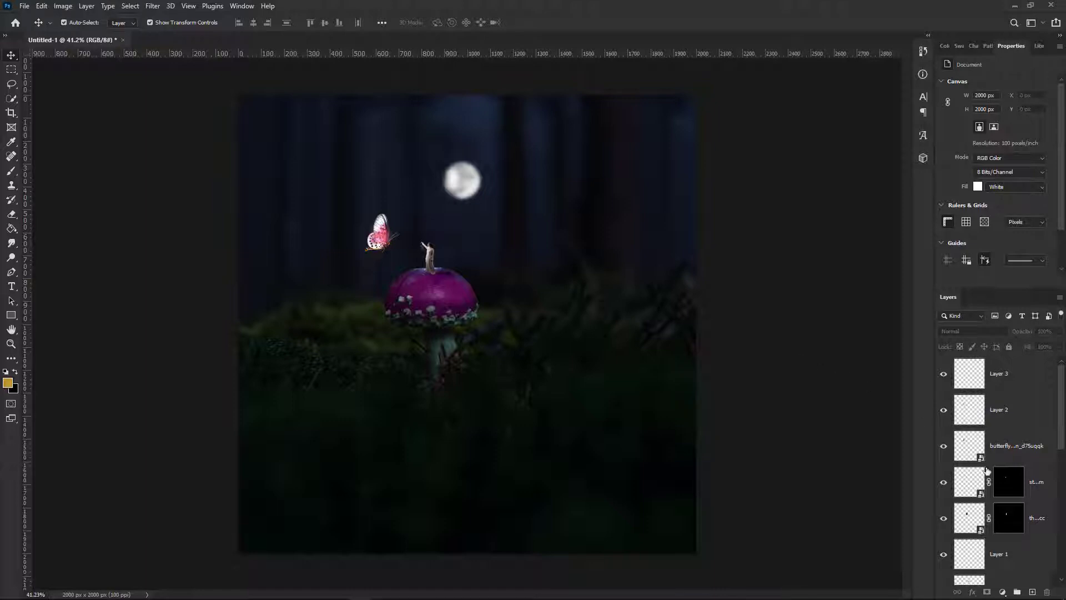
Raise the saturation of the mushroom's Hue/Saturation adjustment to +13
scroll(987, 471, "down", 5)
left_click(983, 420)
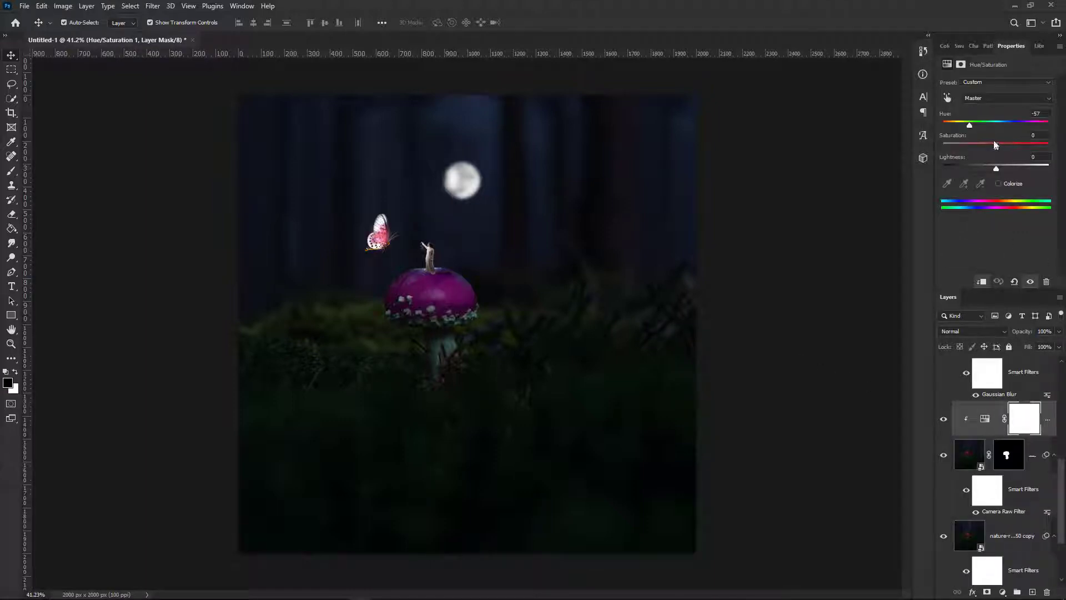
mouse_move(995, 149)
left_mouse_down()
mouse_move(1030, 149)
mouse_move(994, 158)
left_mouse_up()
Add a new layer above all others and sample the mushroom cap's magenta as the foreground color
scroll(1044, 438, "up", 6)
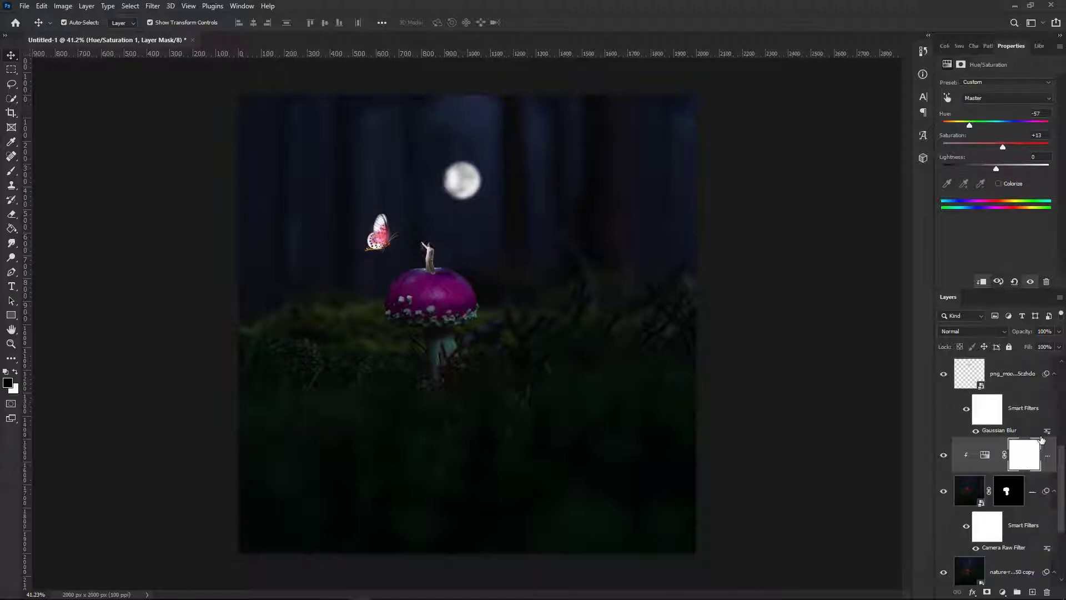
left_click(1033, 382)
left_click(1033, 592)
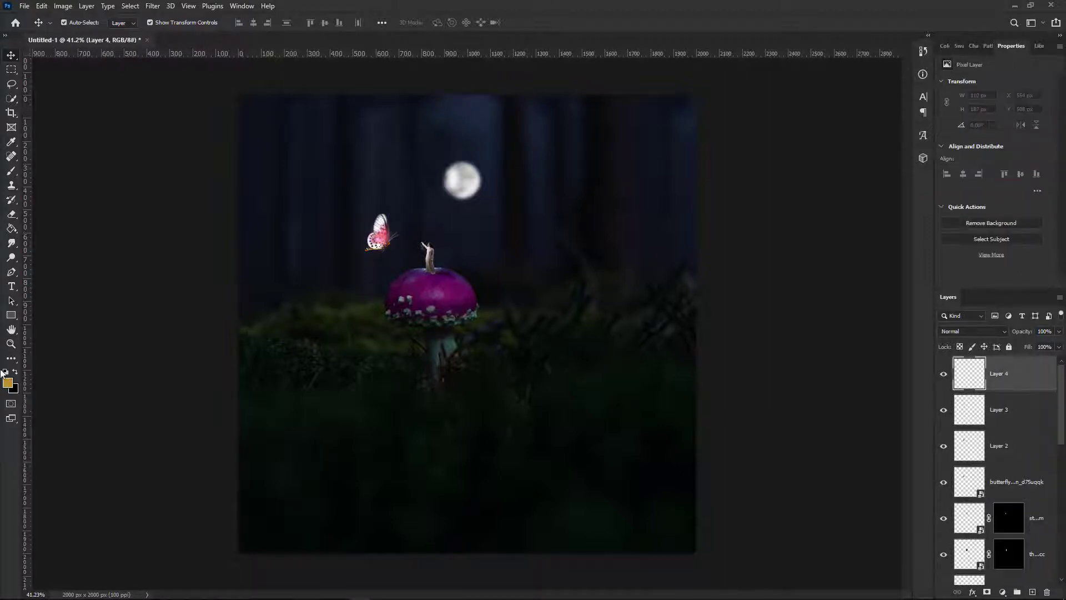
left_click(8, 383)
left_click(438, 289)
left_click(909, 398)
Paint magenta over the mushroom cap with a 250 px brush, set the layer's blend mode to Overlay and return to the Move tool
key("b")
scroll(439, 298, "up", 5)
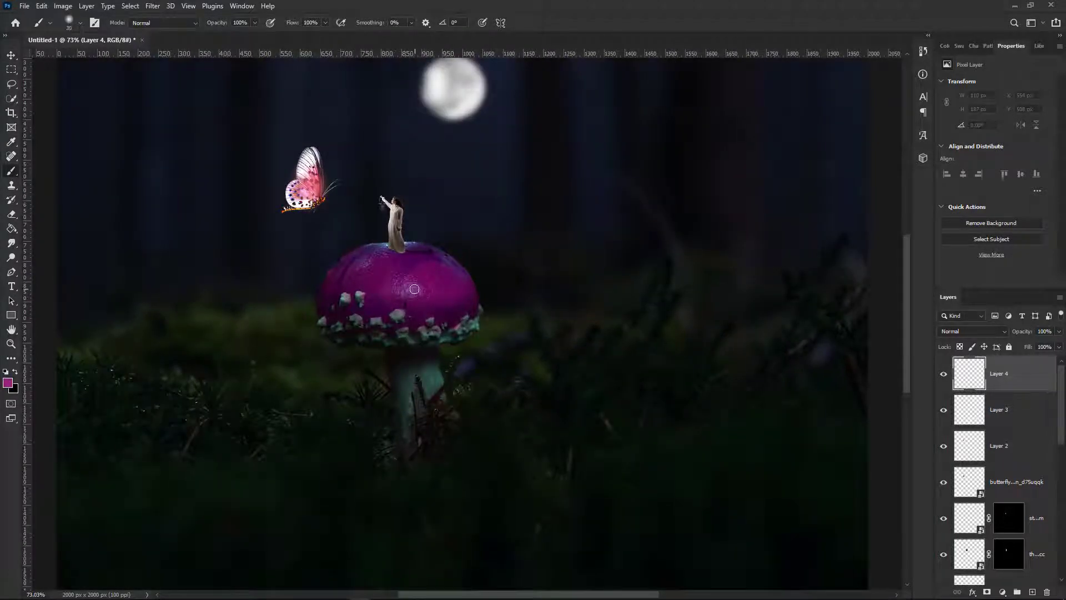
key("bracketright")
key("bracketright")
key("bracketright")
key("bracketright")
mouse_move(405, 294)
left_mouse_down()
mouse_move(381, 274)
mouse_move(361, 283)
left_mouse_up()
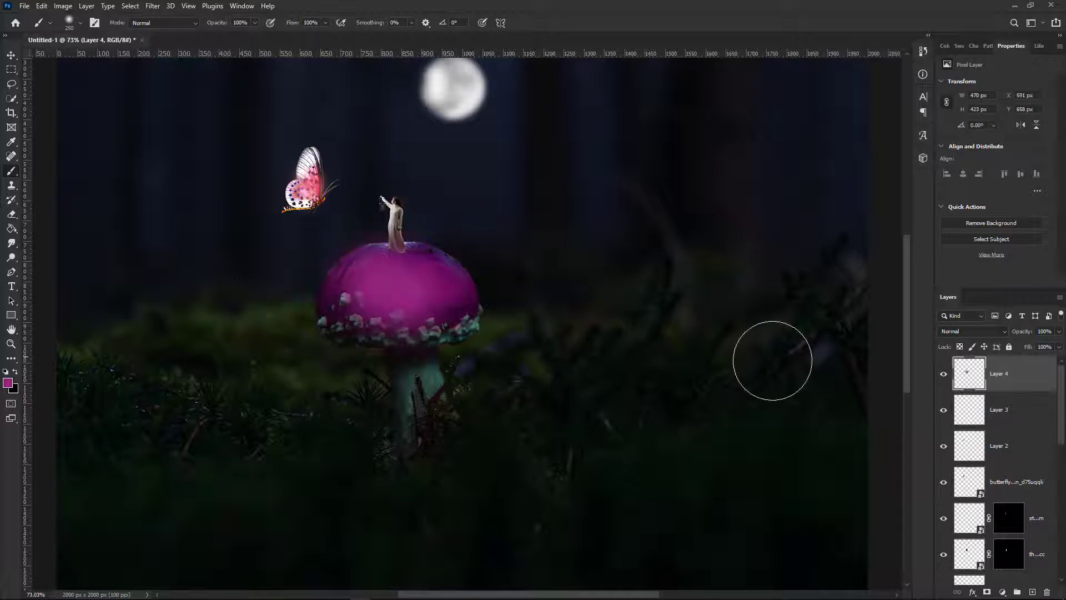
left_click(972, 331)
left_click(958, 457)
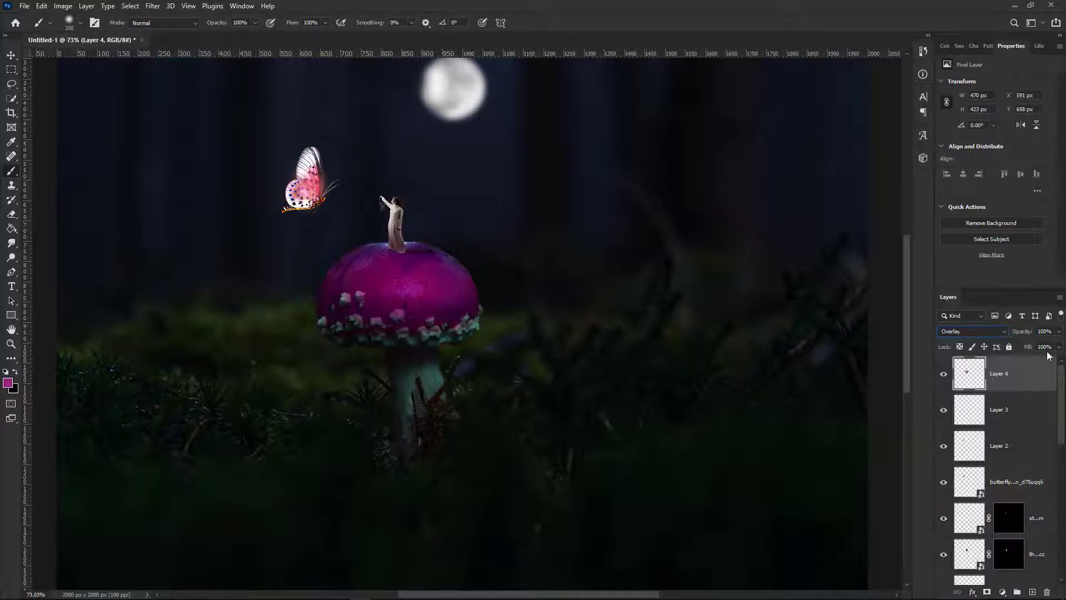
left_click(11, 55)
key("ctrl+0")
left_click(695, 353)
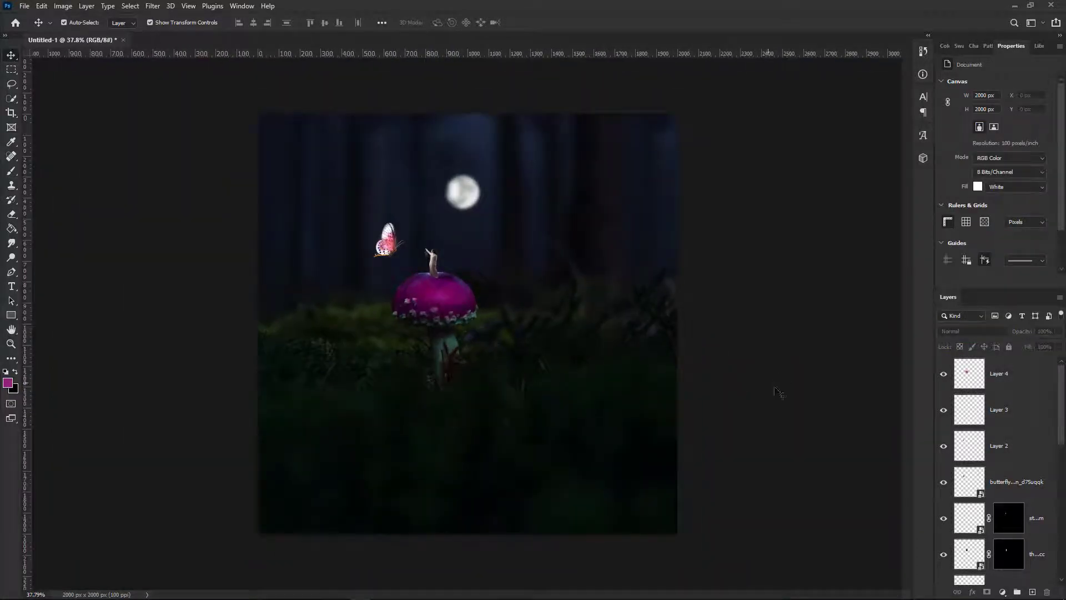
Add another new layer on top for the lantern light and set the foreground color to a bright orange-red
scroll(431, 248, "up", 10)
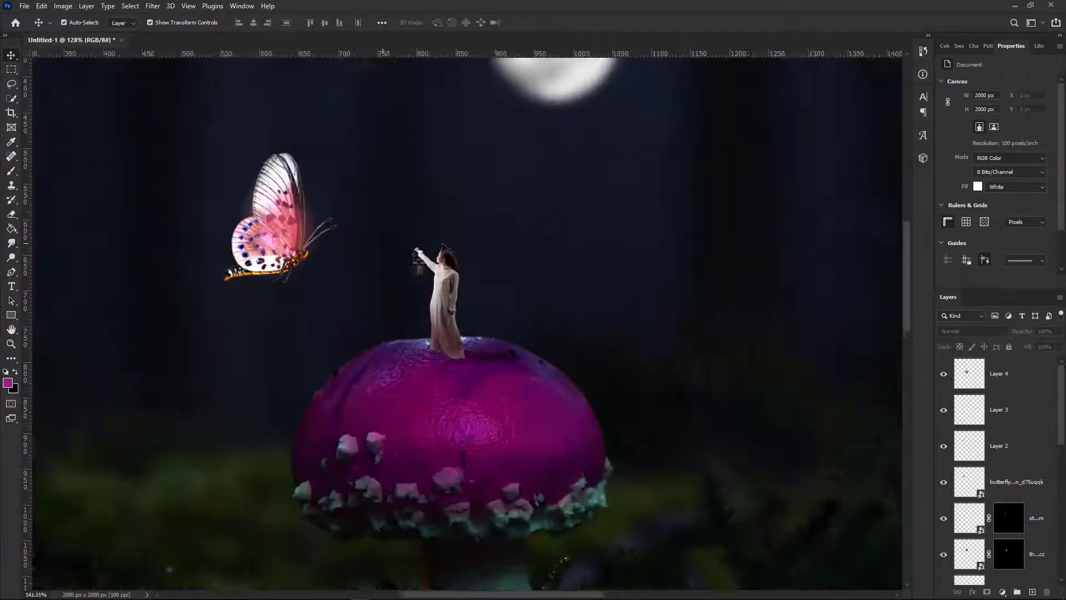
left_click(999, 374)
left_click(1032, 592)
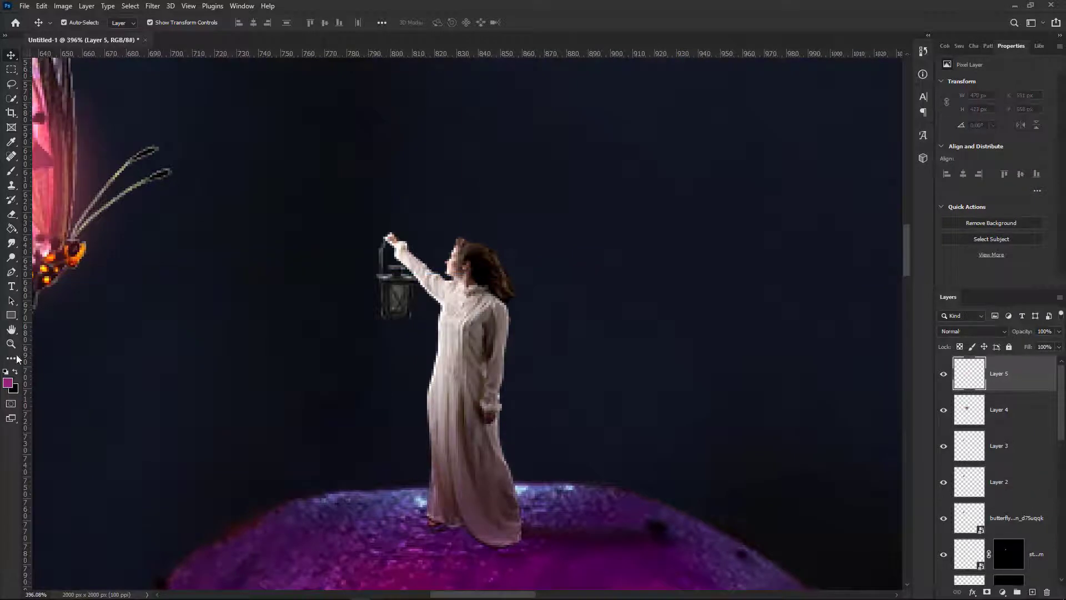
left_click(8, 383)
left_click(788, 534)
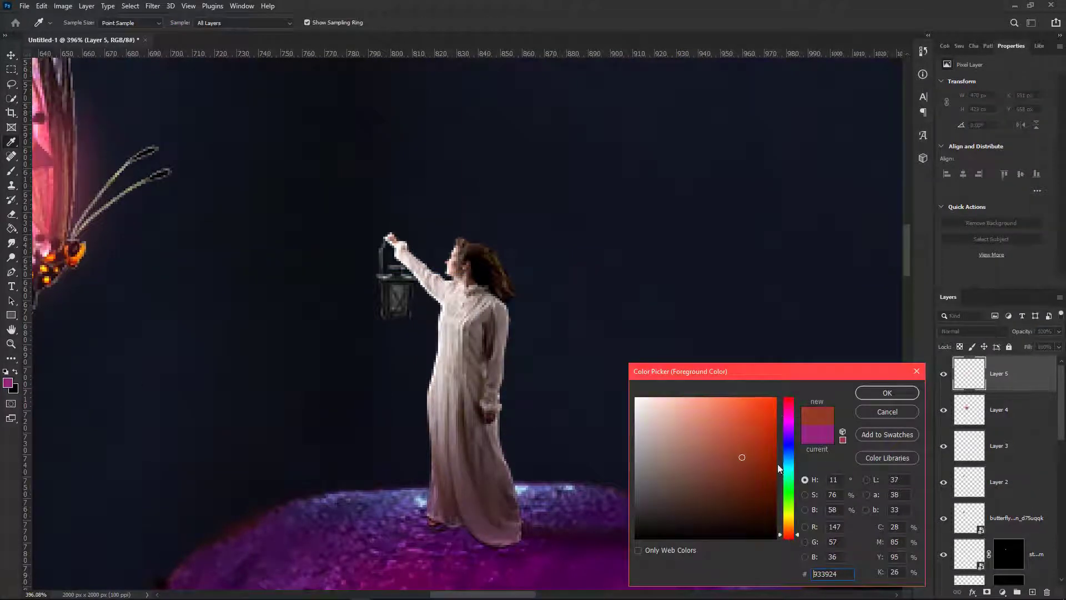
left_click(745, 398)
left_click(887, 393)
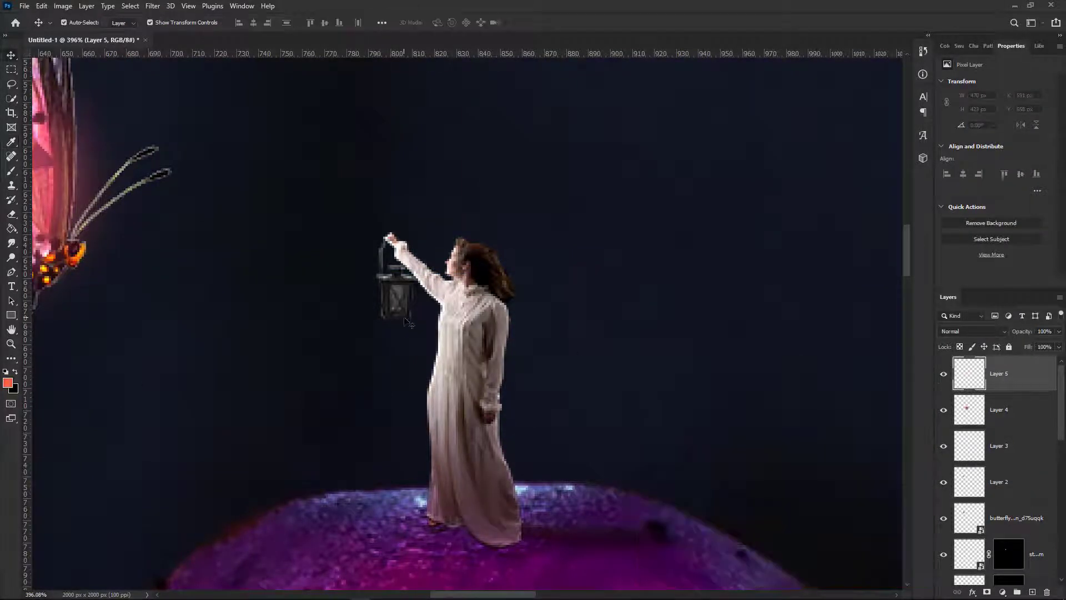
Paint an orange-red glow inside the woman's lantern with a 10 px brush
left_click(11, 171)
key("bracketleft")
key("bracketleft")
key("bracketleft")
key("bracketleft")
key("bracketleft")
key("bracketleft")
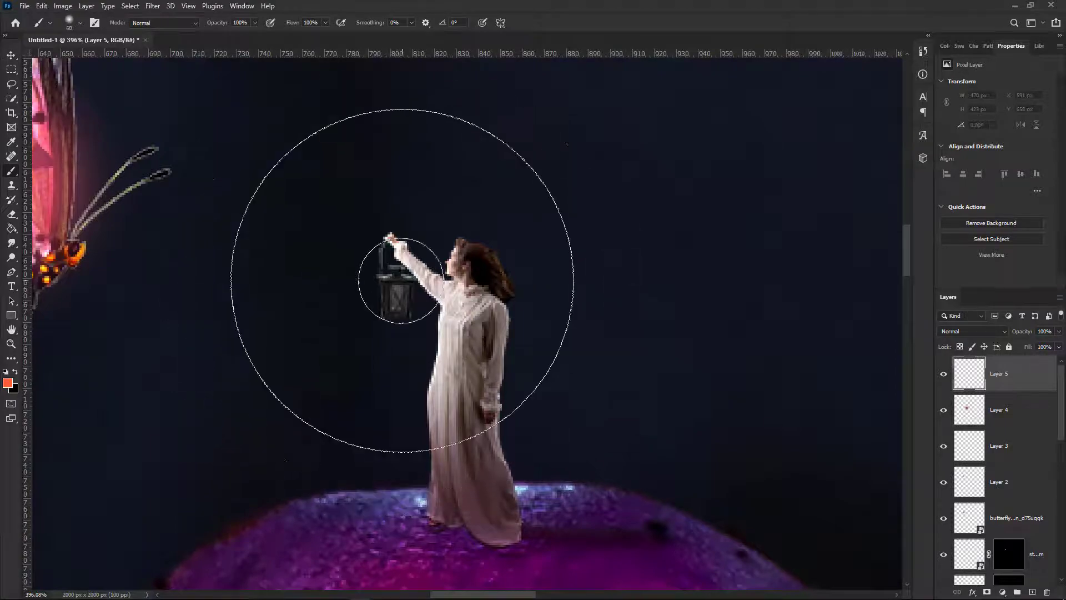
scroll(399, 289, "up", 5)
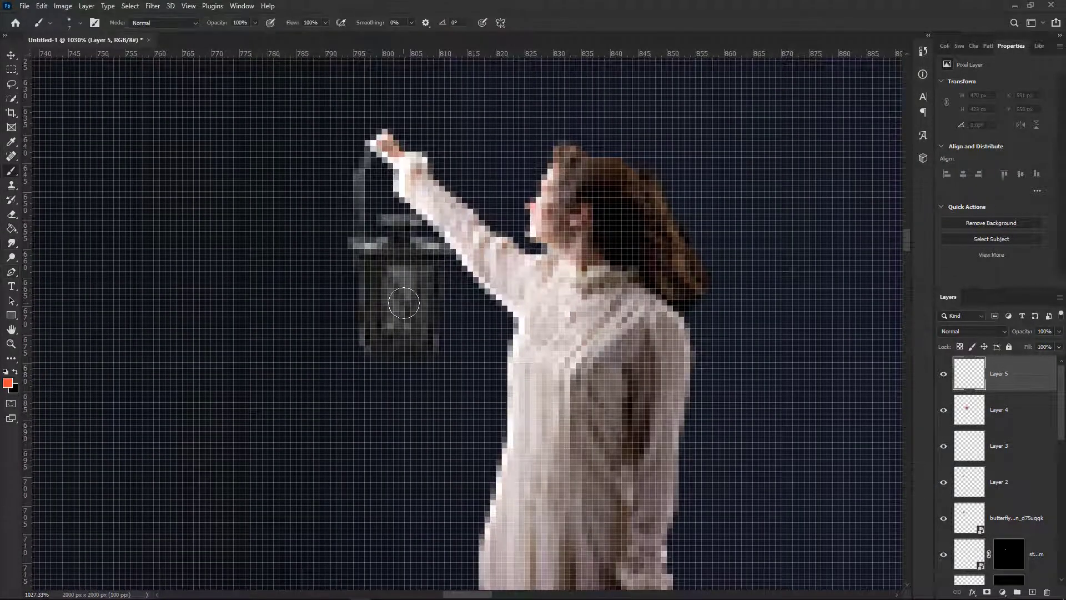
left_click(404, 303)
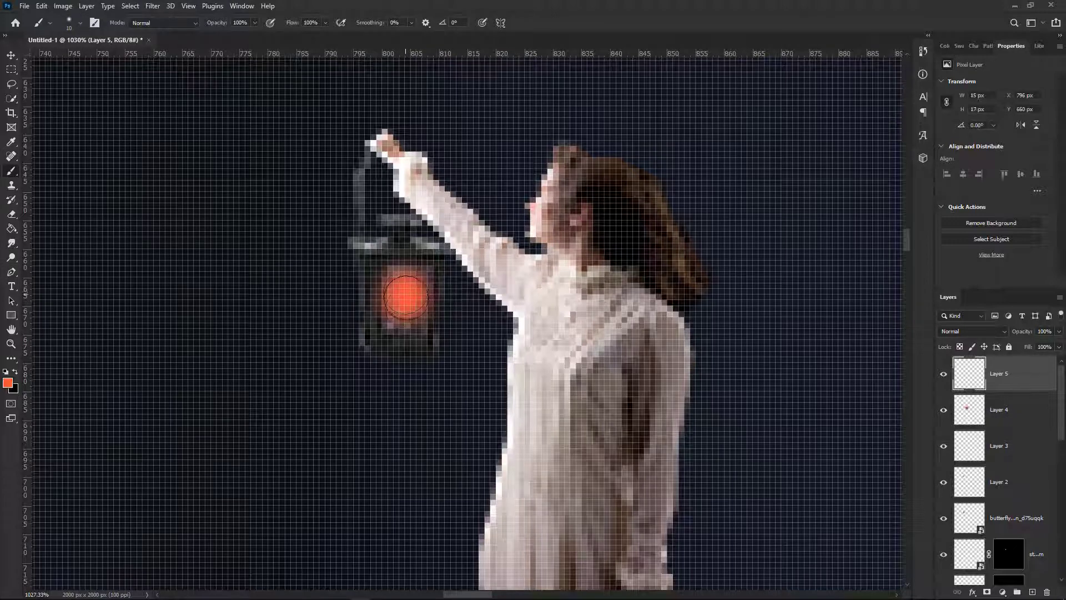
Try the Screen blend mode on the lantern glow layer and check it against the composite
left_click(972, 331)
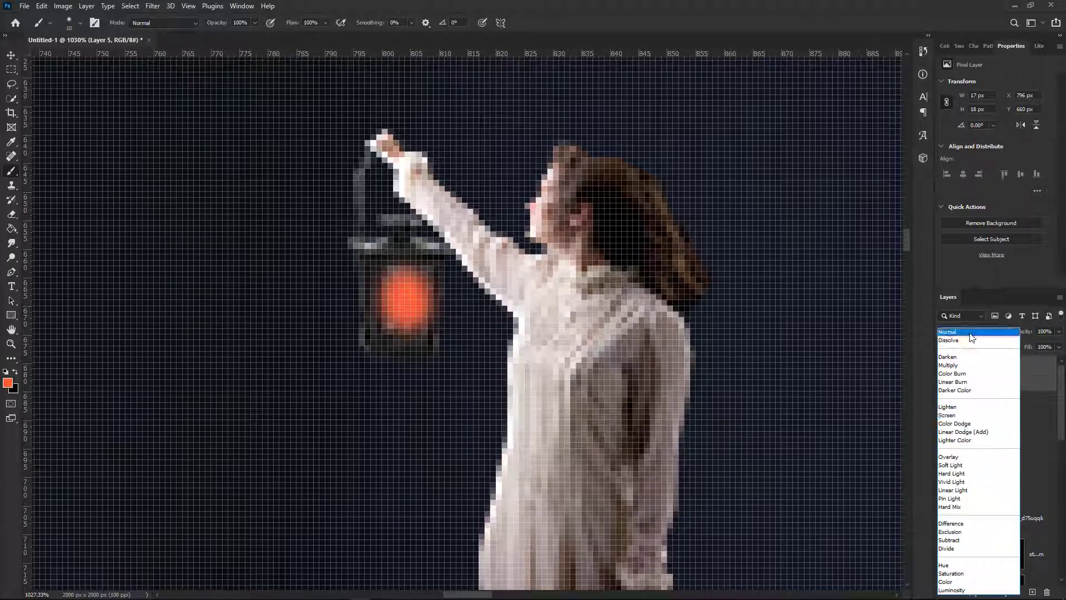
left_click(970, 416)
scroll(535, 345, "down", 8)
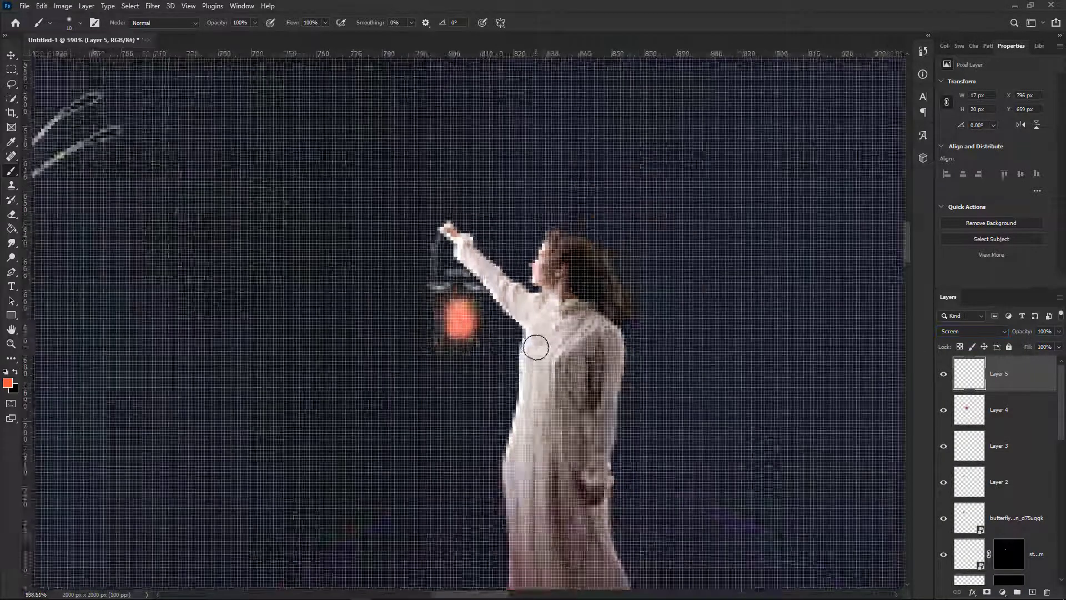
scroll(646, 381, "down", 4)
scroll(686, 389, "up", 6)
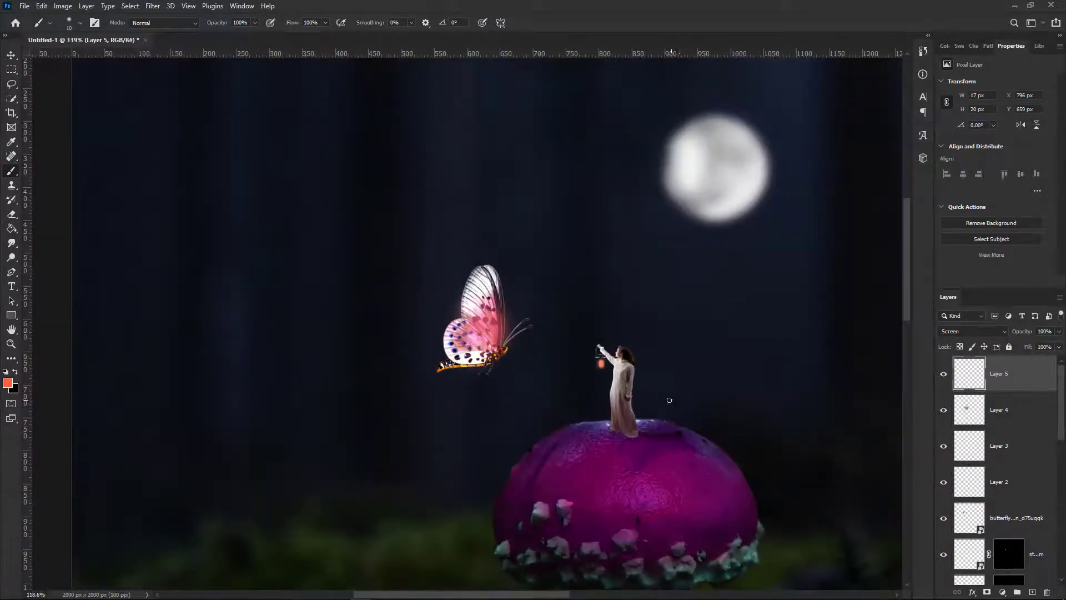
Change the lantern glow layer's blend mode to Difference and check the glow with the Move tool active
left_click(980, 333)
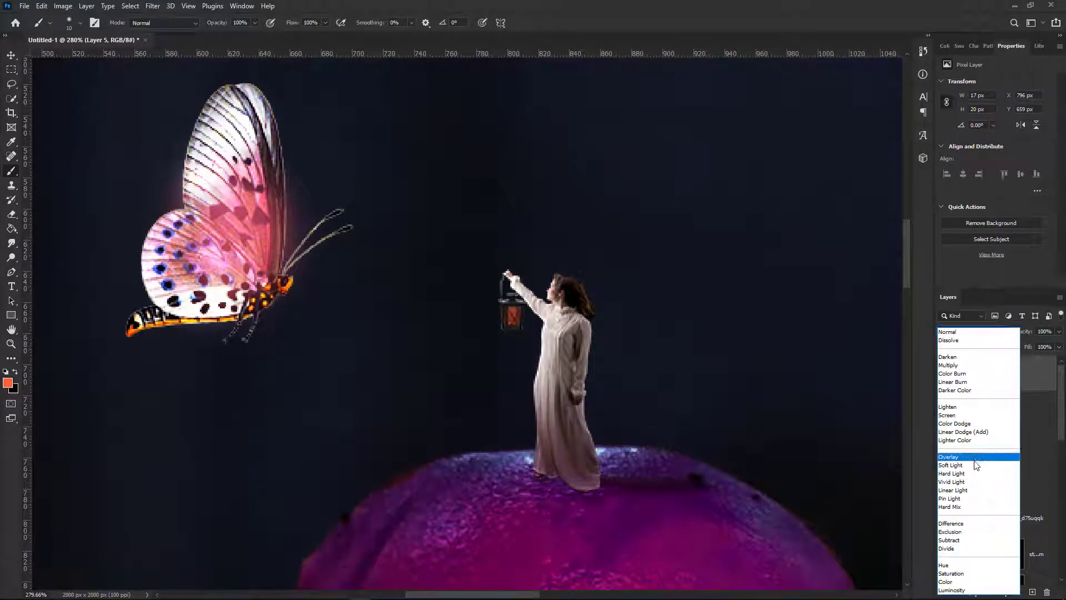
left_click(985, 524)
left_click(10, 57)
scroll(454, 282, "down", 4)
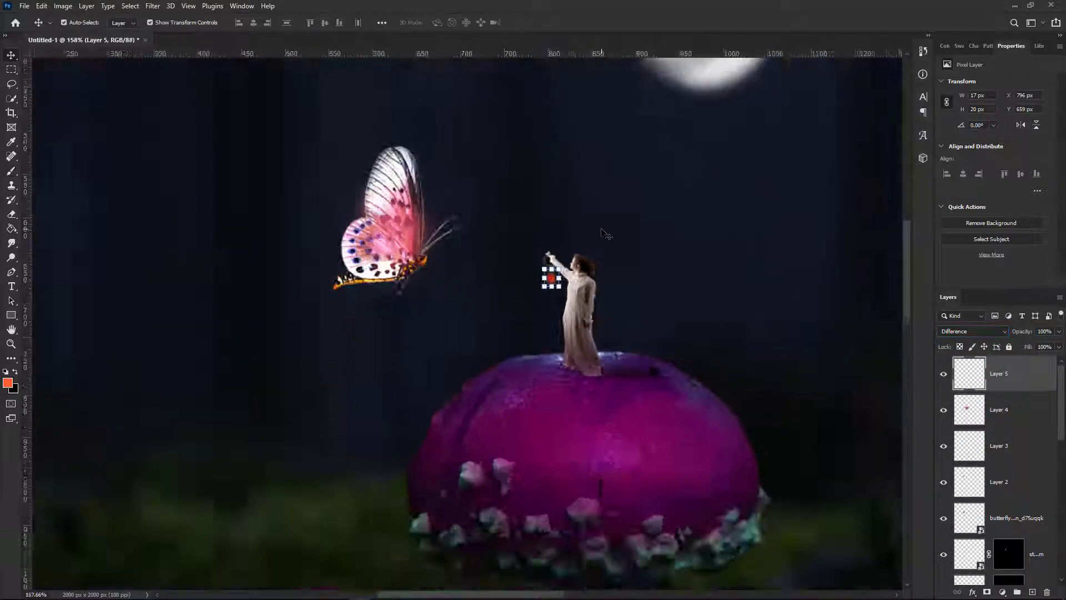
scroll(455, 282, "up", 2)
left_click(454, 281)
scroll(454, 281, "down", 3)
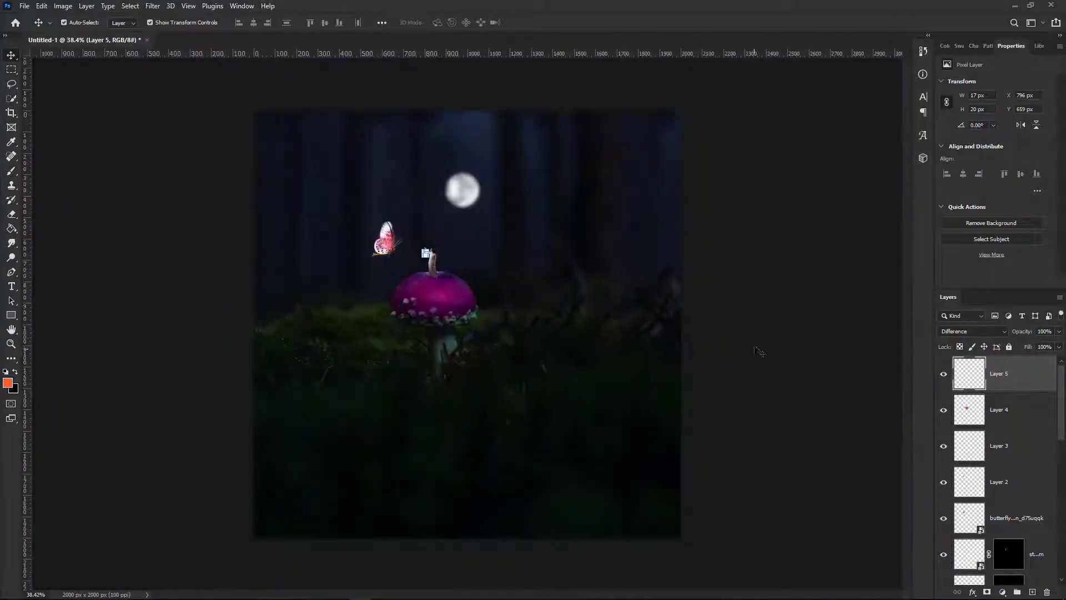
scroll(444, 279, "up", 8)
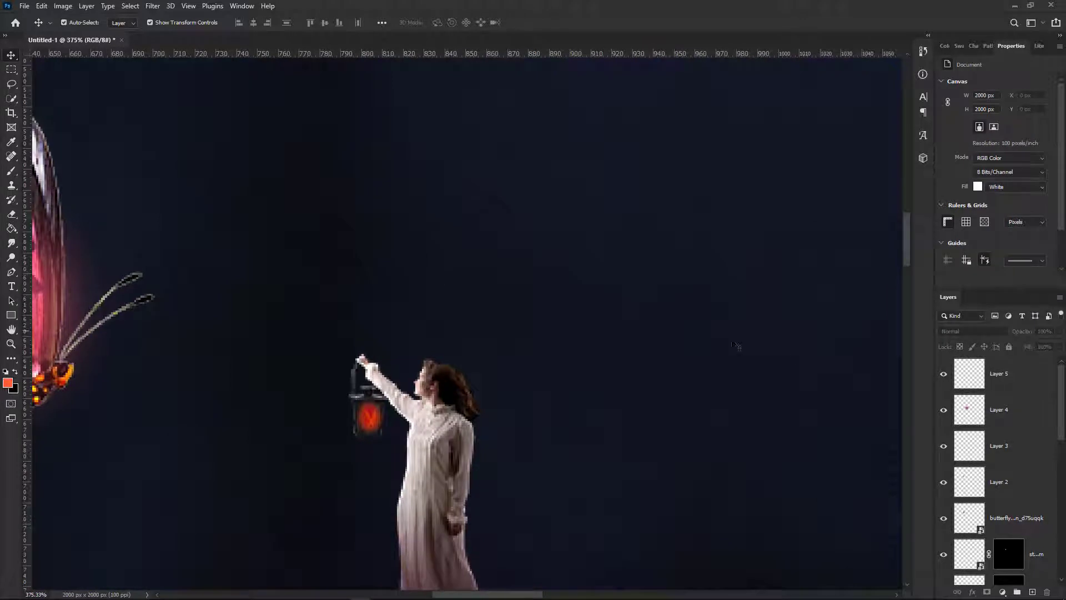
Add a Hue/Saturation adjustment clipped to the lantern glow layer and set its hue to +30 for a yellow light
left_click(1021, 390)
left_click(1003, 591)
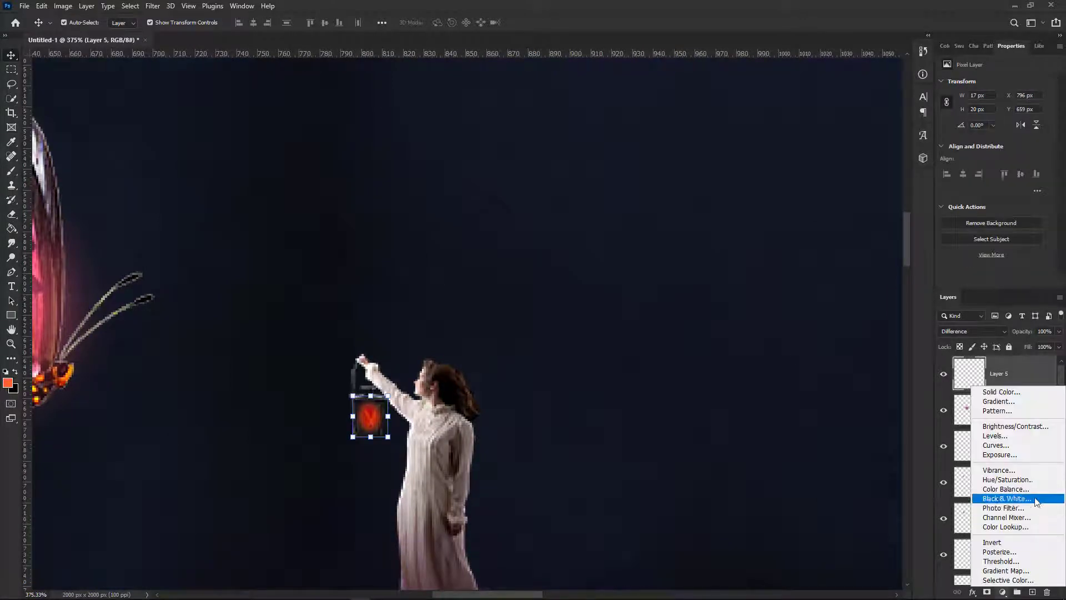
left_click(995, 495)
key("ctrl+alt+g")
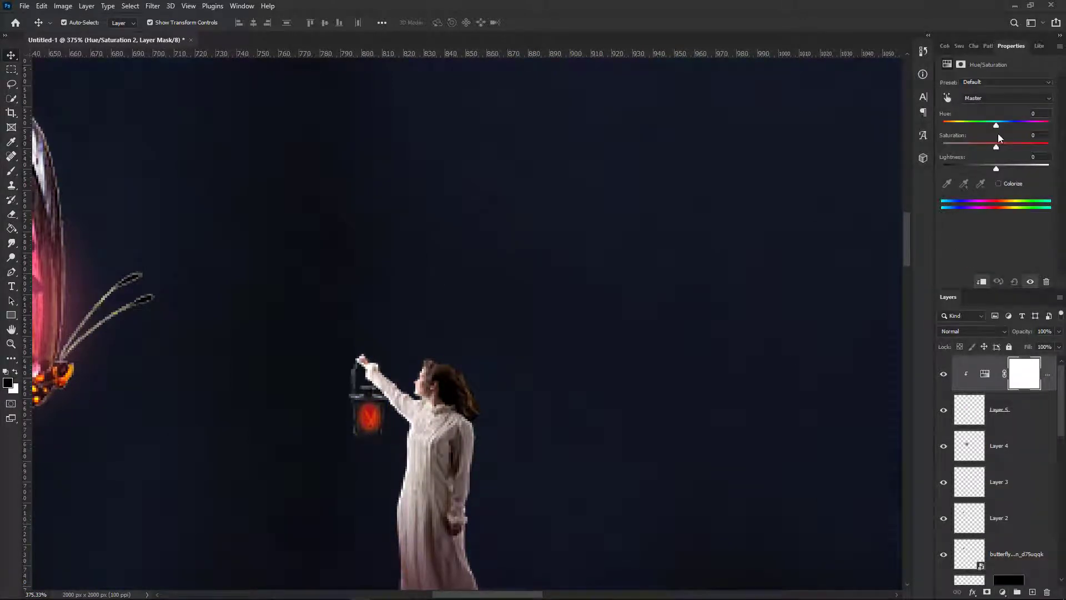
mouse_move(997, 125)
left_mouse_down()
mouse_move(981, 126)
mouse_move(1015, 125)
left_mouse_up()
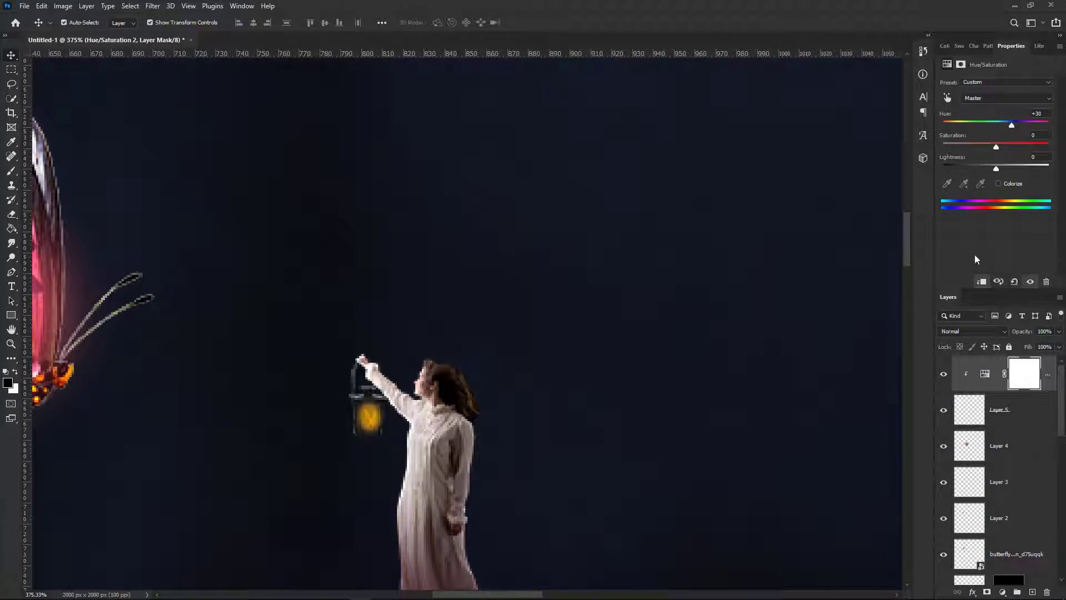
left_click(1026, 418)
left_click(752, 374)
scroll(751, 371, "down", 15)
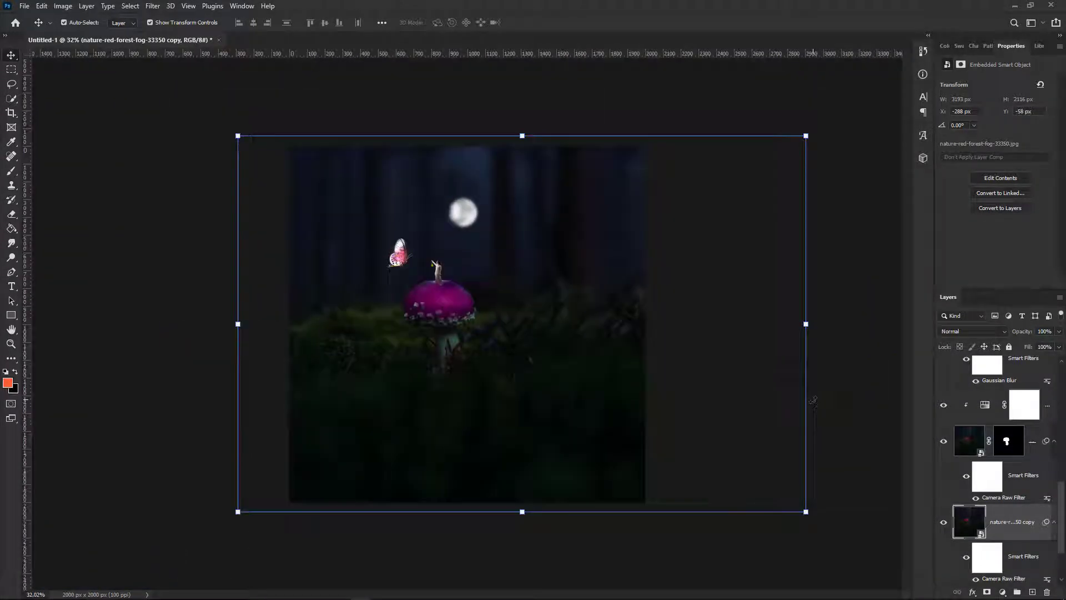
Stamp all visible layers into a new merged layer at the top of the stack
left_click(840, 405)
scroll(1019, 408, "up", 1)
scroll(1019, 408, "up", 5)
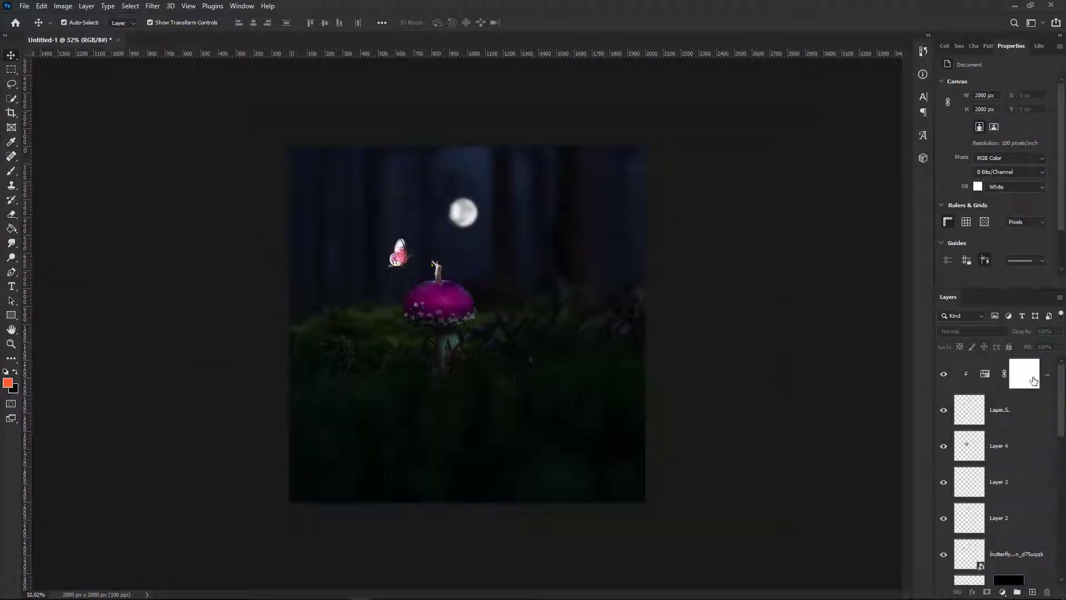
left_click(1034, 381)
key("ctrl+alt+shift+e")
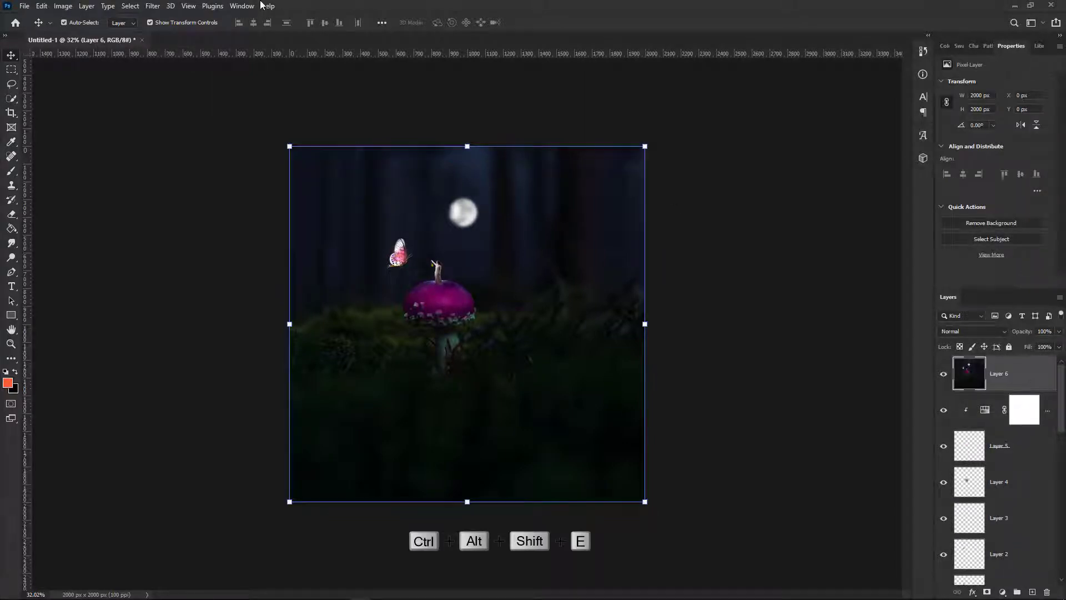
left_click(152, 6)
left_click(177, 14)
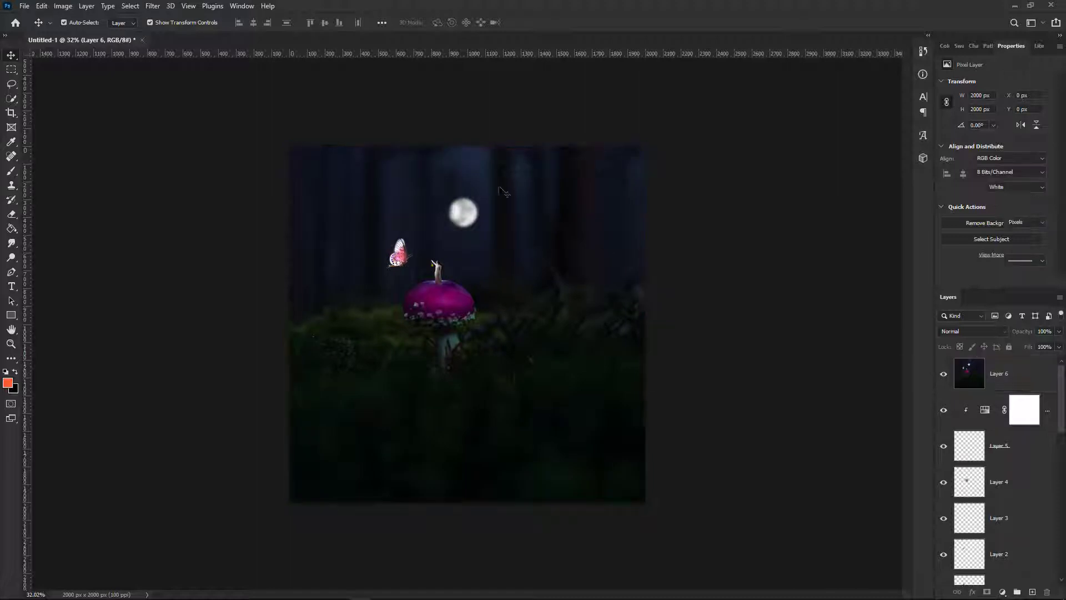
left_click(152, 6)
left_click(153, 5)
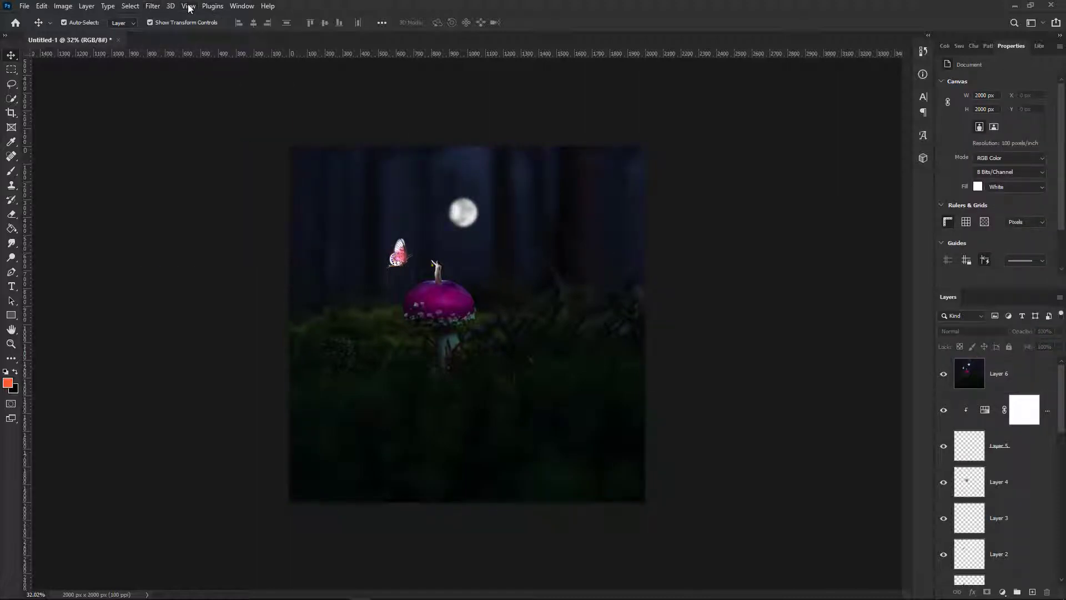
left_click(164, 6)
left_click(806, 348)
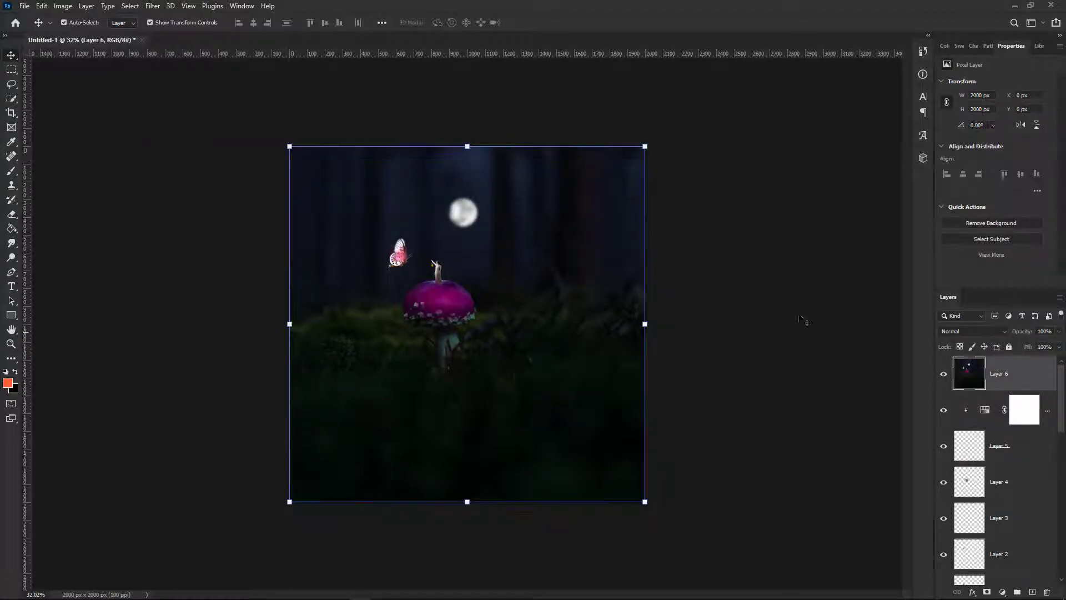
Open the Camera Raw Filter on the merged layer and set temperature to +5 and exposure to -0.50
left_click(152, 6)
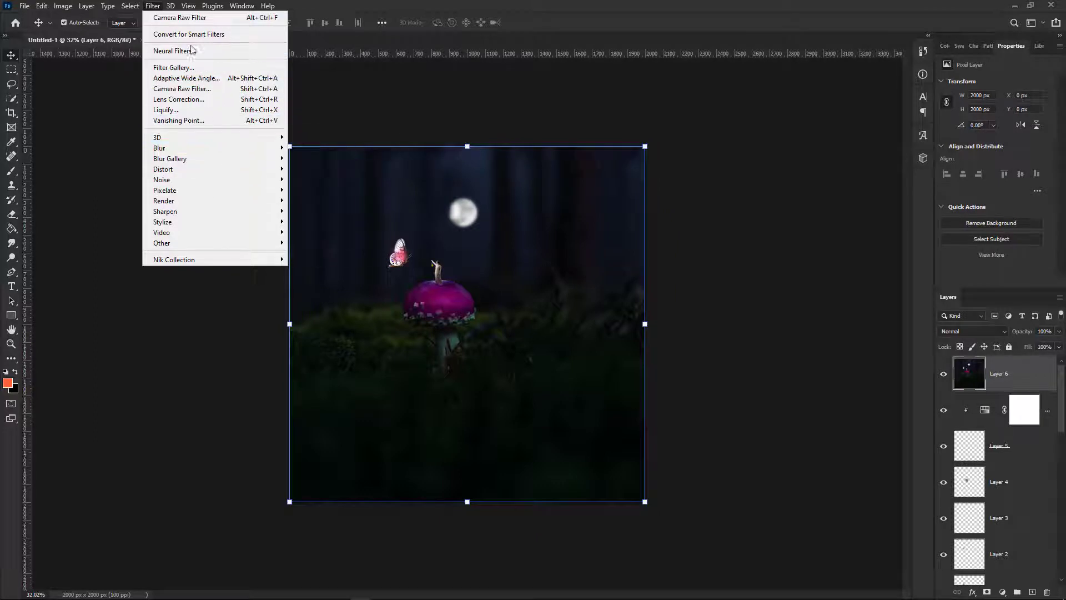
left_click(182, 89)
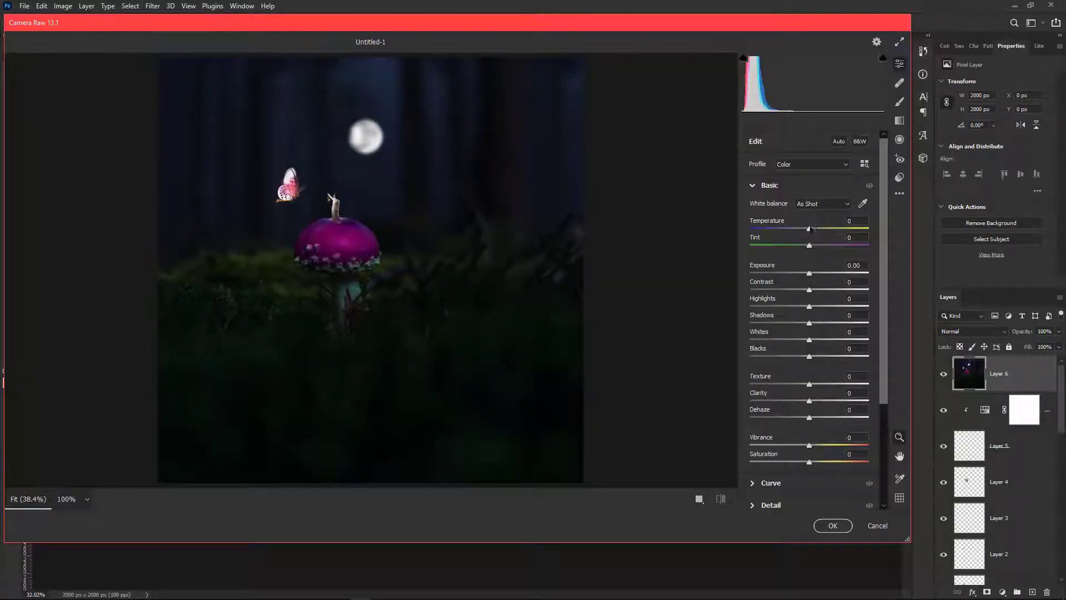
left_click_drag(809, 230, 812, 232)
left_click_drag(811, 276, 808, 277)
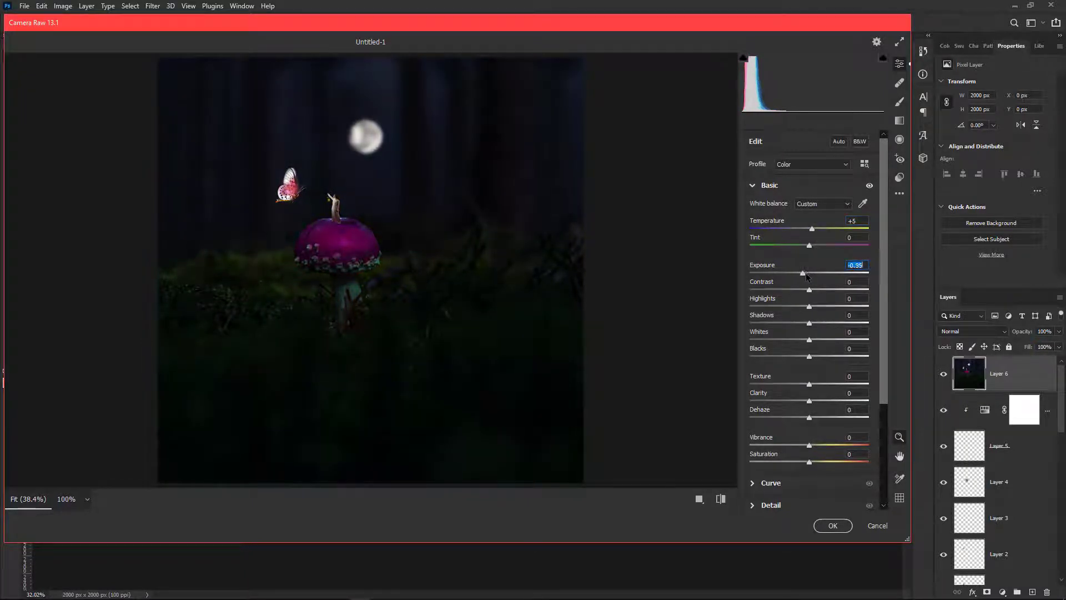
type("-")
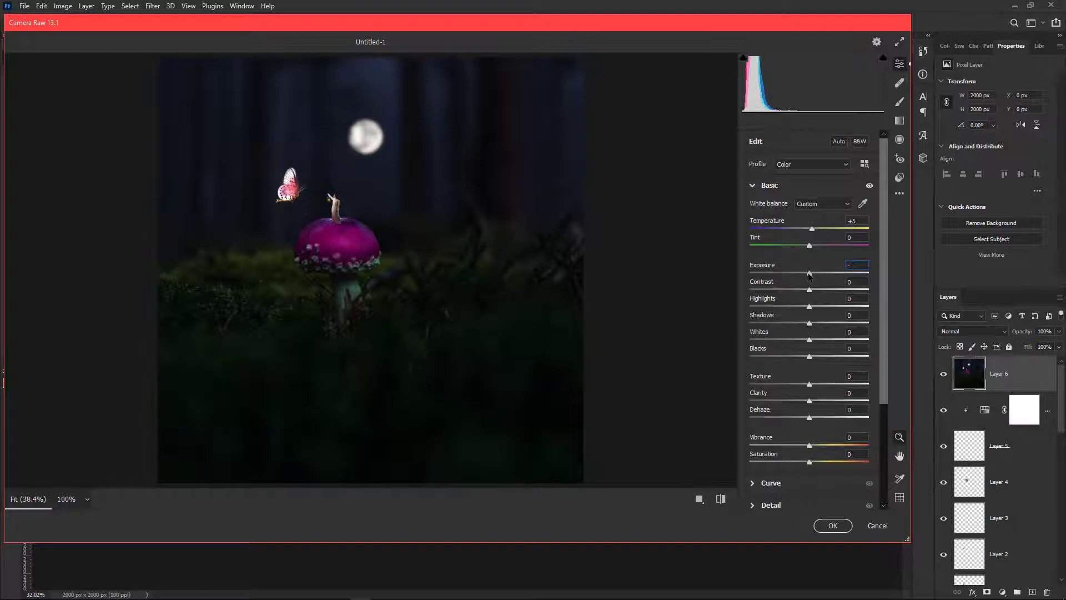
type(".50")
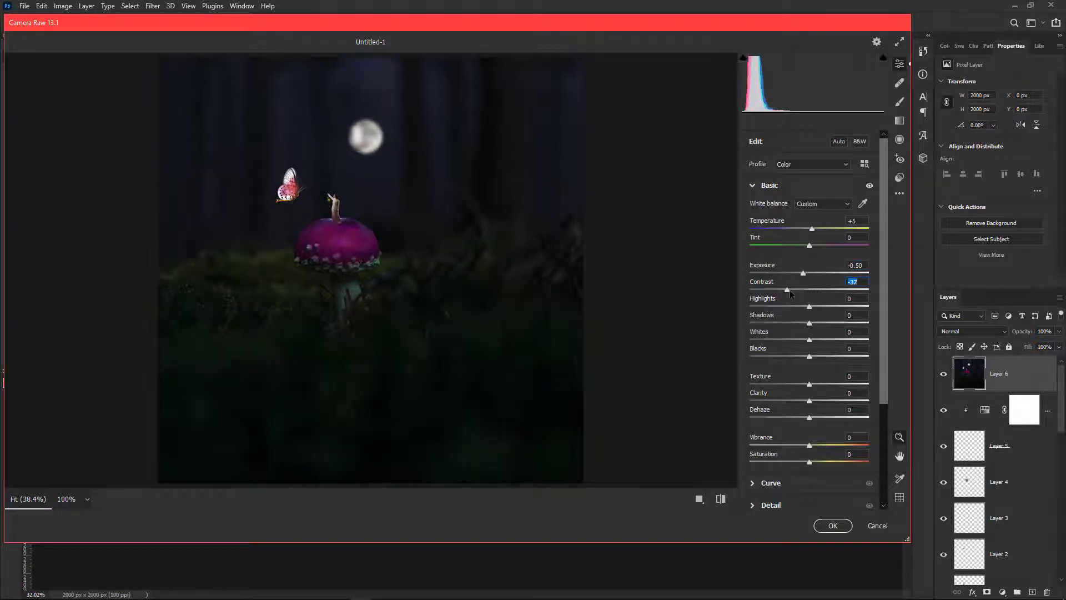
Return the contrast to 0, increase the texture and apply the Camera Raw adjustments
key("Up")
key("Up")
key("Up")
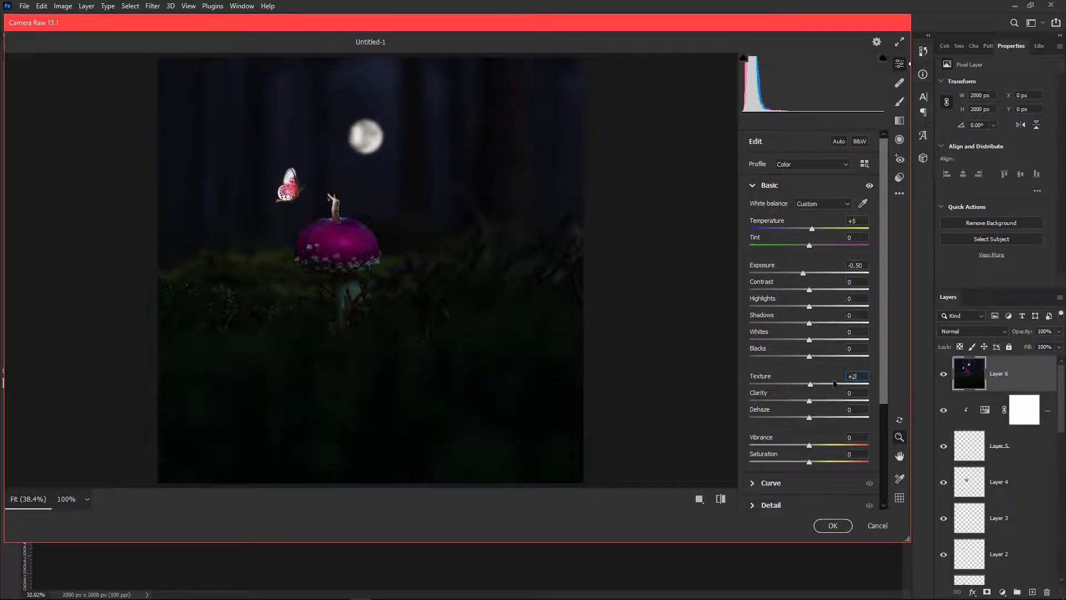
type("+10")
left_click(833, 525)
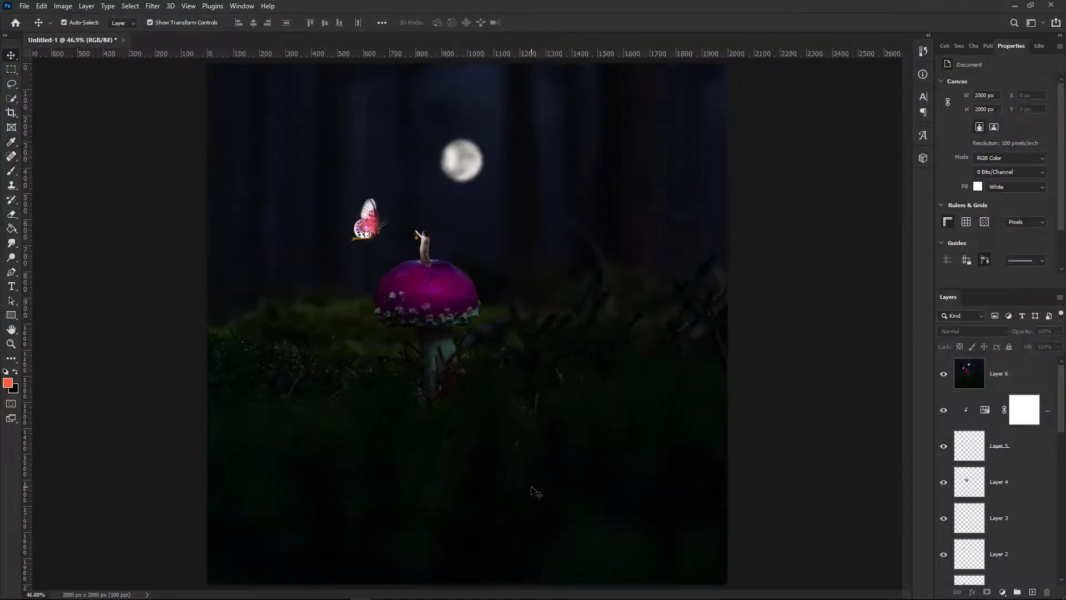